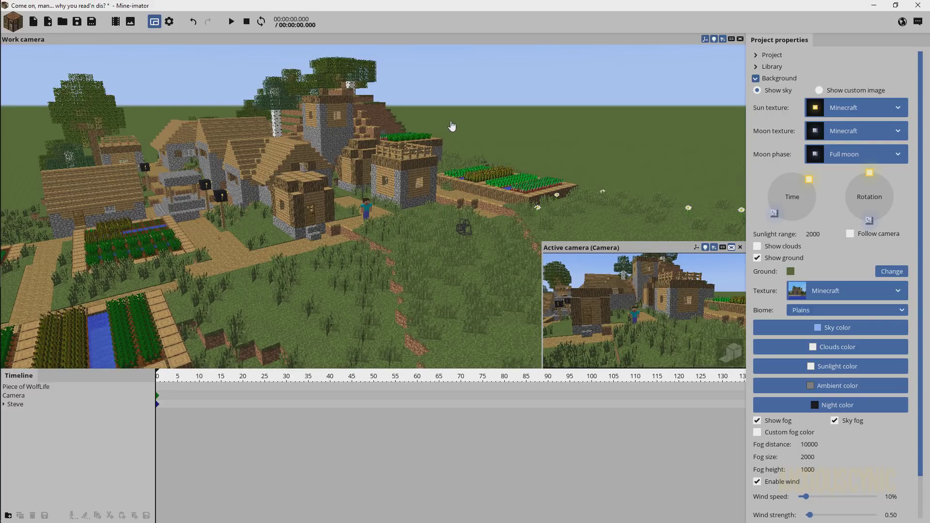
# Turn on high-quality rendering for the active camera's preview of the village.
pyautogui.moveTo(374, 207); pyautogui.dragTo(346, 228, button='right')
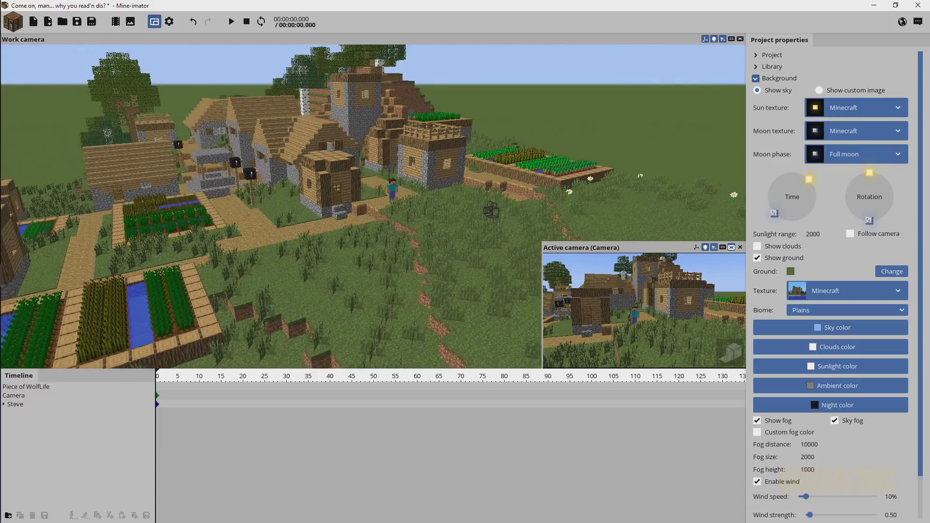
pyautogui.moveTo(473, 138); pyautogui.dragTo(477, 127, button='right')
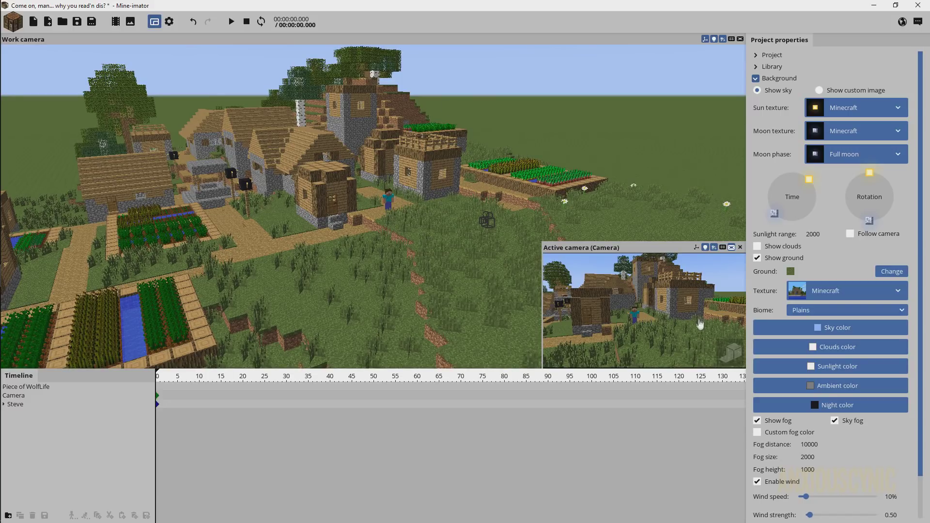
pyautogui.click(732, 356)
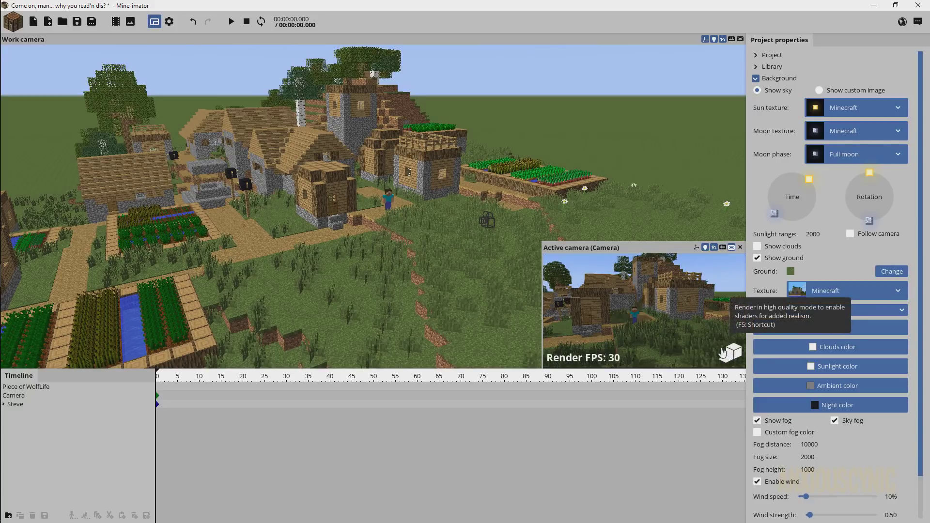
# Set the background's time of day to night and rotate the sky to bring the moon around.
pyautogui.moveTo(810, 186); pyautogui.dragTo(809, 228)
pyautogui.moveTo(867, 176); pyautogui.dragTo(895, 233)
pyautogui.moveTo(568, 206); pyautogui.dragTo(540, 177, button='right')
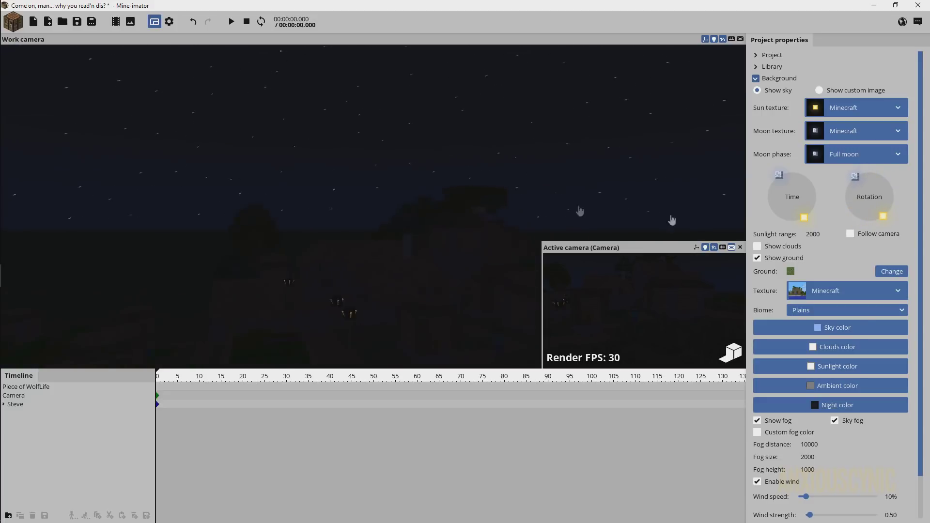
# Adjust the background's time so the moon hangs lower in the night sky over the village.
pyautogui.moveTo(783, 178); pyautogui.dragTo(797, 177)
pyautogui.moveTo(571, 193); pyautogui.dragTo(571, 148, button='right')
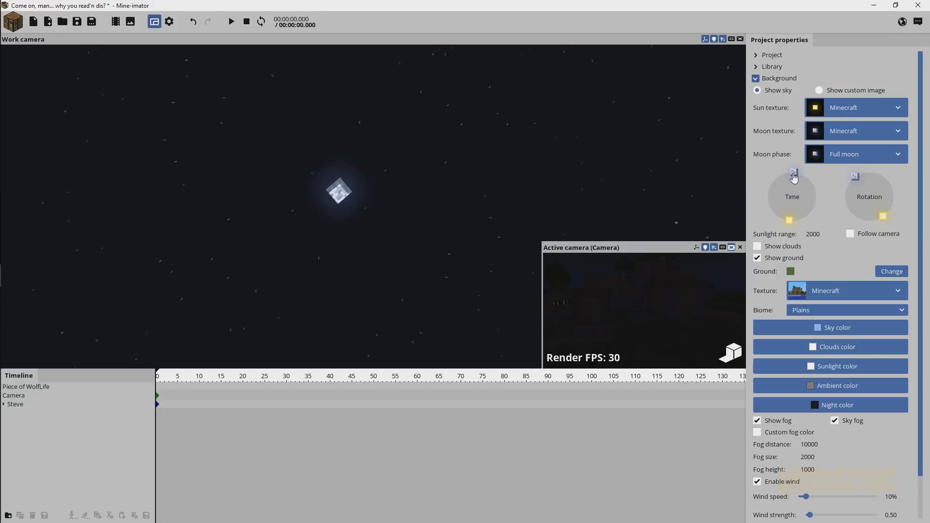
pyautogui.moveTo(794, 177); pyautogui.dragTo(756, 177)
pyautogui.moveTo(629, 175); pyautogui.dragTo(581, 267, button='right')
pyautogui.moveTo(373, 207); pyautogui.dragTo(428, 217, button='right')
pyautogui.press('w')
pyautogui.moveTo(484, 193); pyautogui.dragTo(506, 215, button='right')
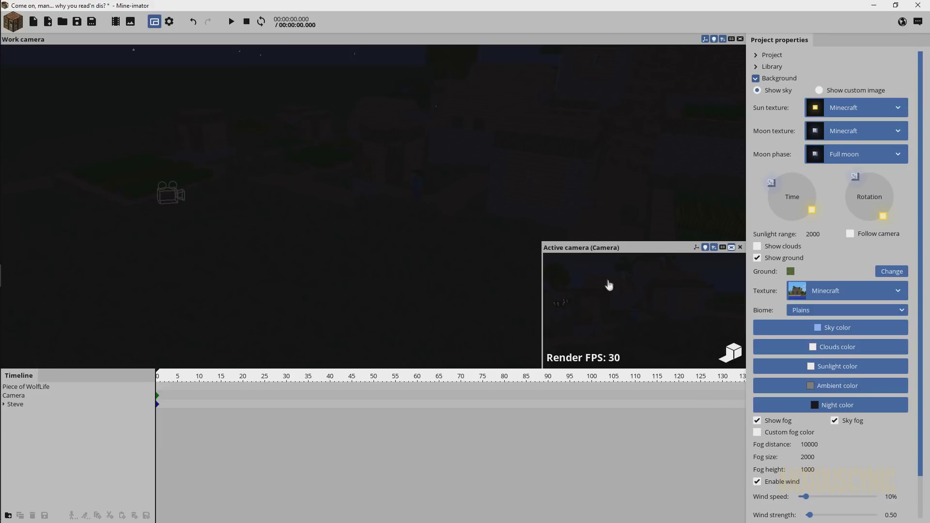
# Switch off light rendering in the work camera view, keeping the active camera preview small.
pyautogui.moveTo(536, 237); pyautogui.dragTo(386, 116)
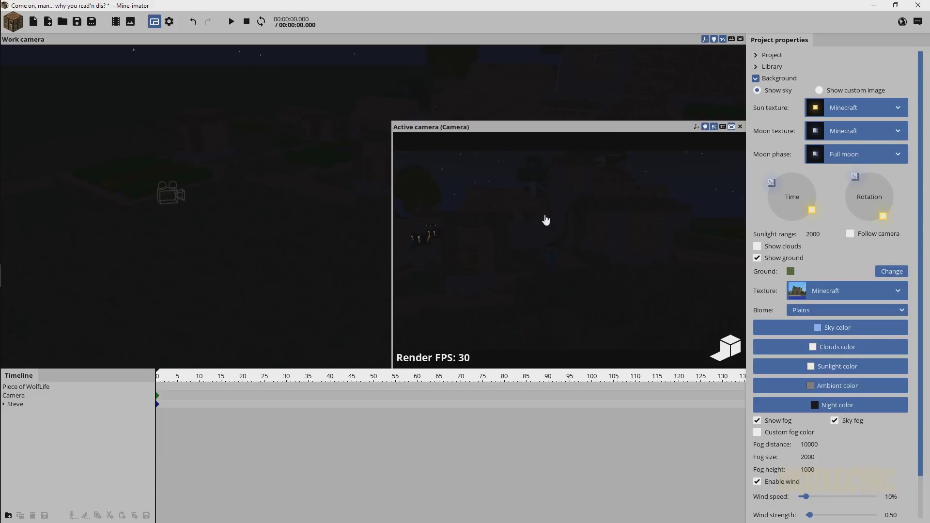
pyautogui.click(714, 40)
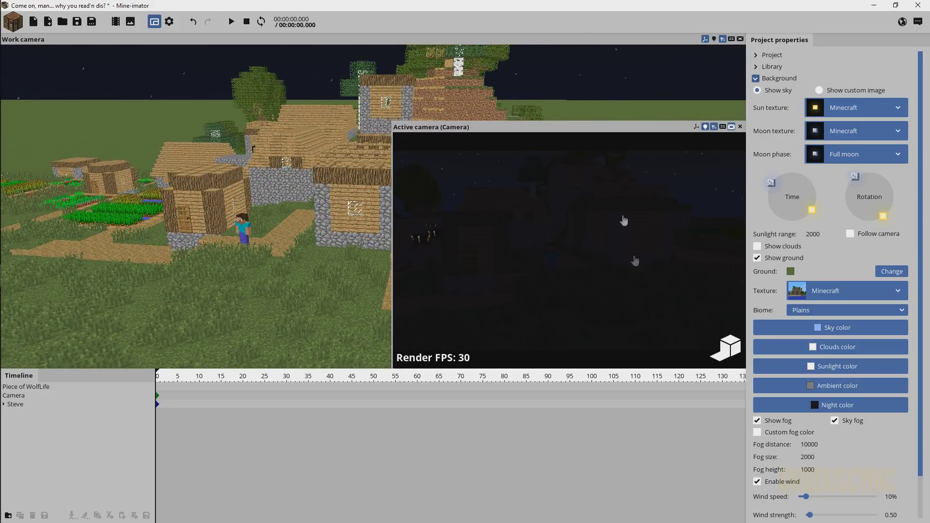
pyautogui.moveTo(393, 123); pyautogui.dragTo(541, 240)
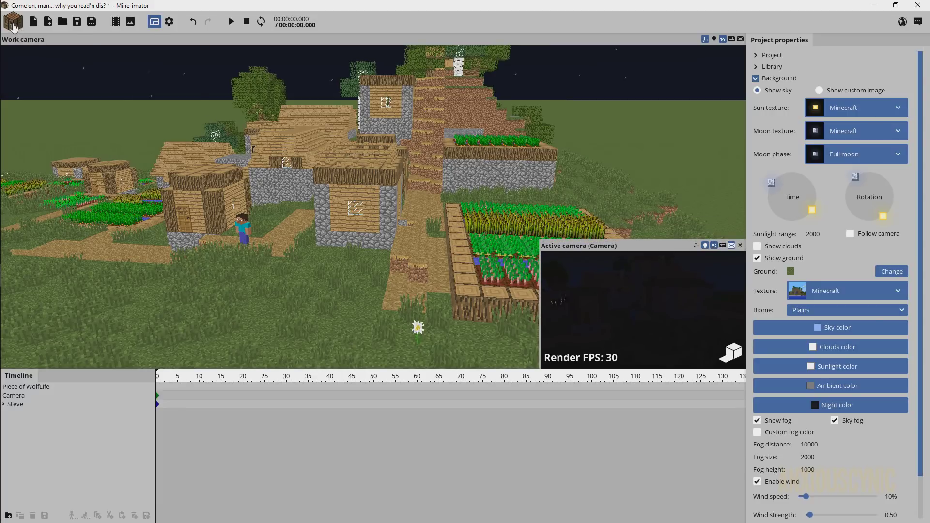
# Create a spot light in the scene and open its properties for editing.
pyautogui.click(14, 28)
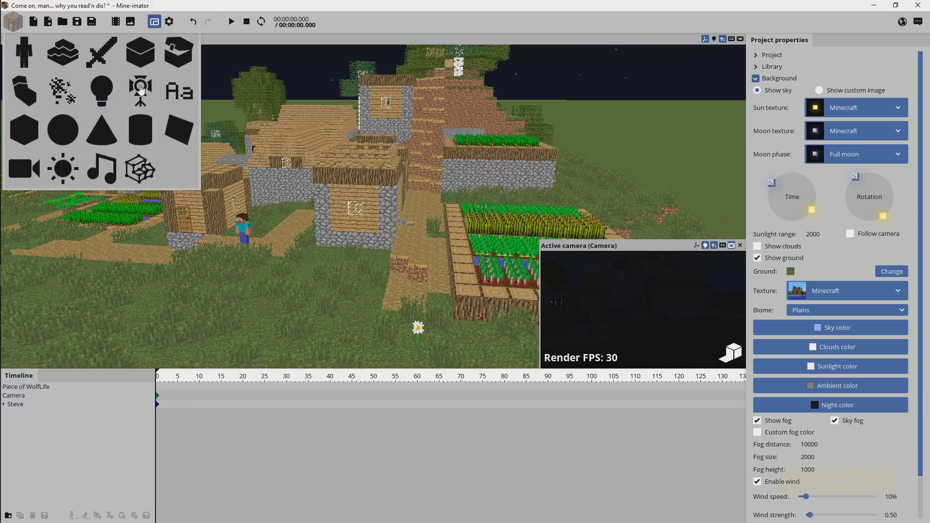
pyautogui.click(141, 91)
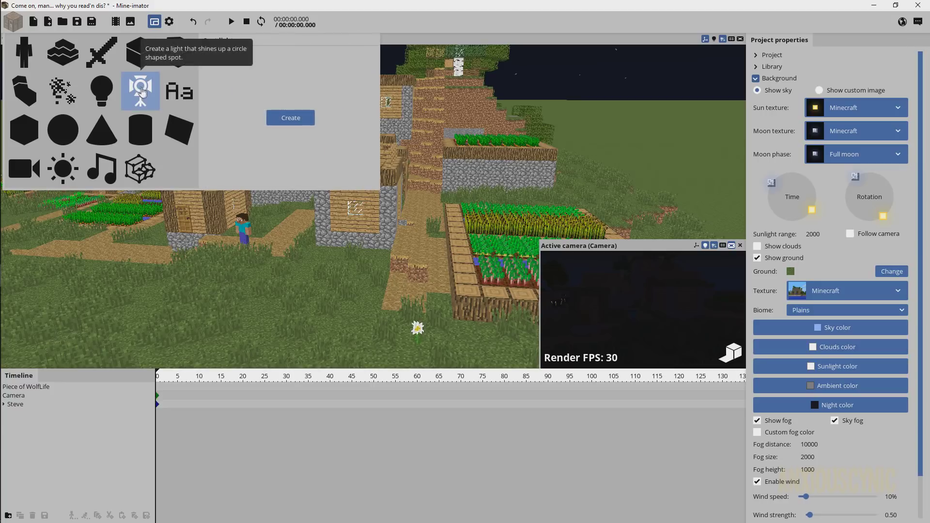
pyautogui.click(296, 119)
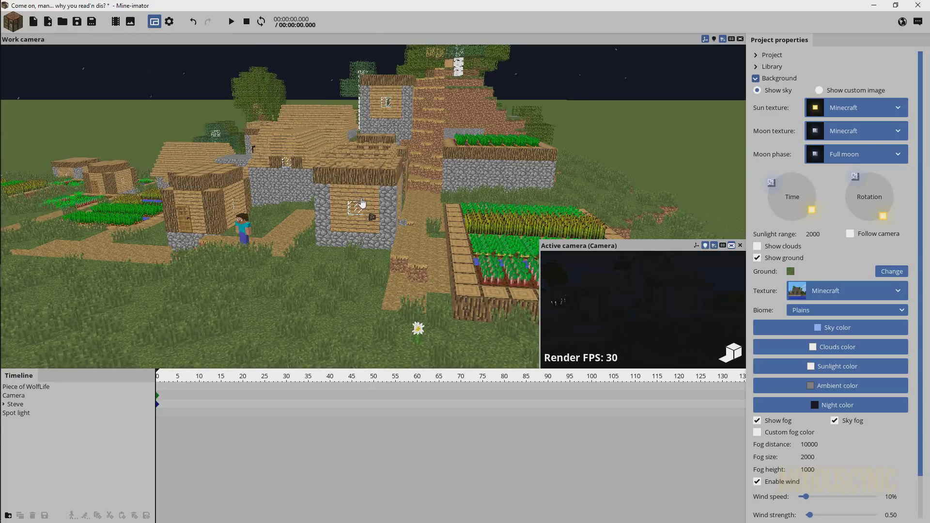
pyautogui.click(22, 413)
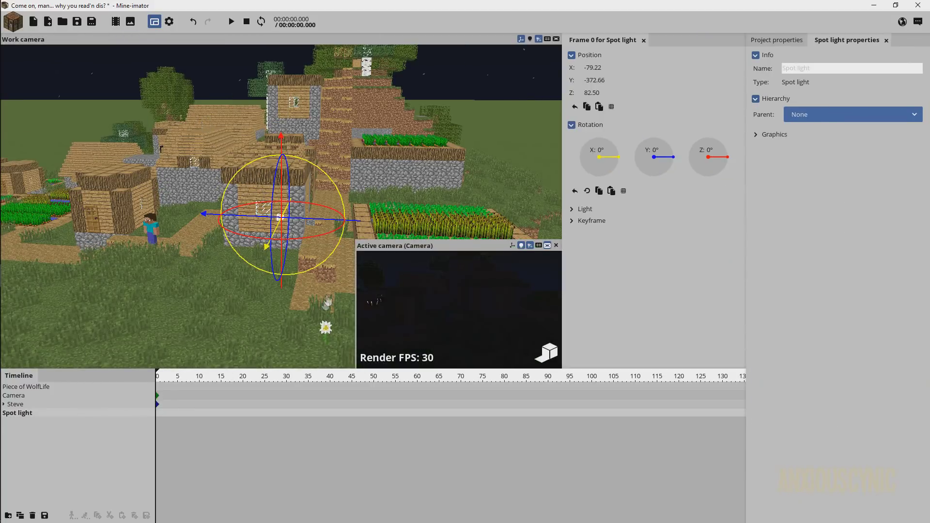
# Move the spot light beside the village to about X 169, Y -462, Z 174.
pyautogui.moveTo(301, 218); pyautogui.dragTo(361, 224)
pyautogui.moveTo(346, 151); pyautogui.dragTo(347, 88)
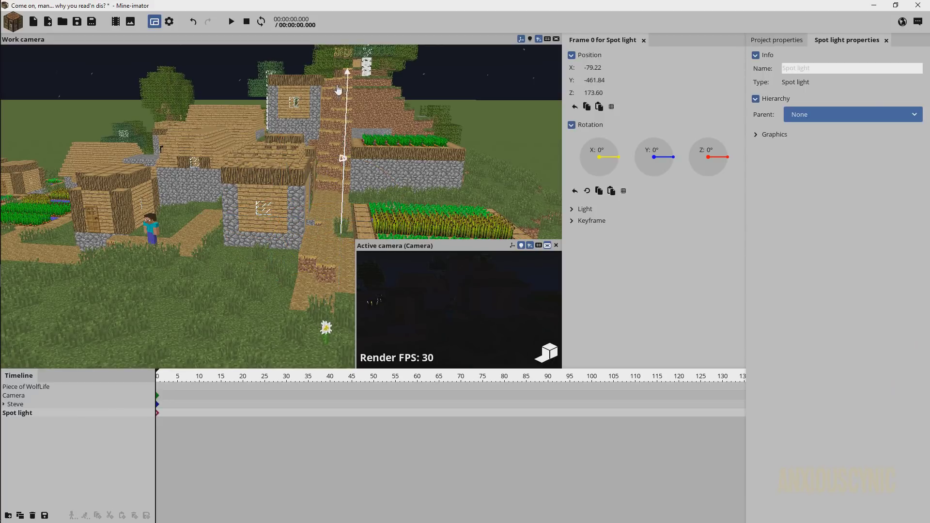
pyautogui.moveTo(422, 159); pyautogui.dragTo(371, 161)
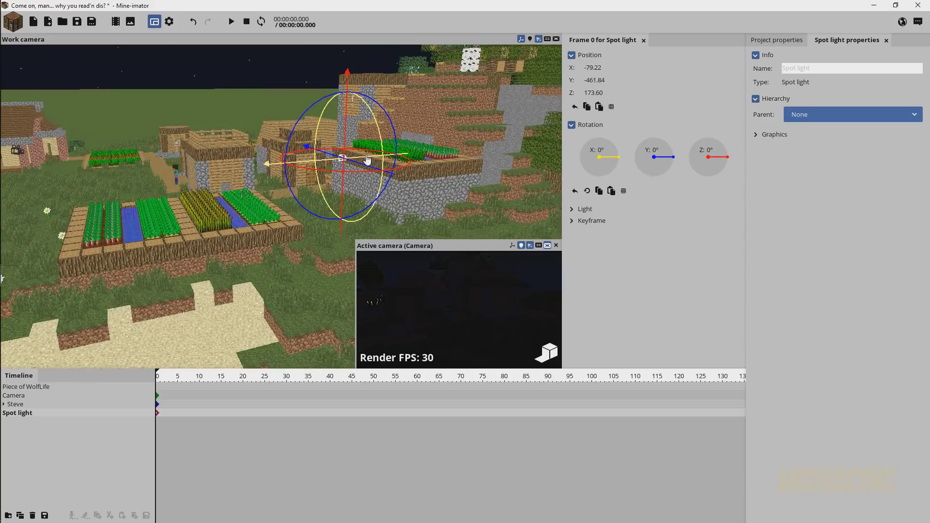
pyautogui.moveTo(312, 163); pyautogui.dragTo(126, 176)
pyautogui.moveTo(141, 193)
pyautogui.mouseDown(button='right')
pyautogui.moveTo(77, 155)
pyautogui.moveTo(78, 134)
pyautogui.moveTo(154, 184)
pyautogui.moveTo(141, 189)
pyautogui.mouseUp(button='right')
pyautogui.moveTo(140, 194); pyautogui.dragTo(87, 163)
# Rotate the background sky slightly so the moon lines up above the spot light.
pyautogui.moveTo(234, 272); pyautogui.dragTo(233, 272, button='middle')
pyautogui.click(782, 41)
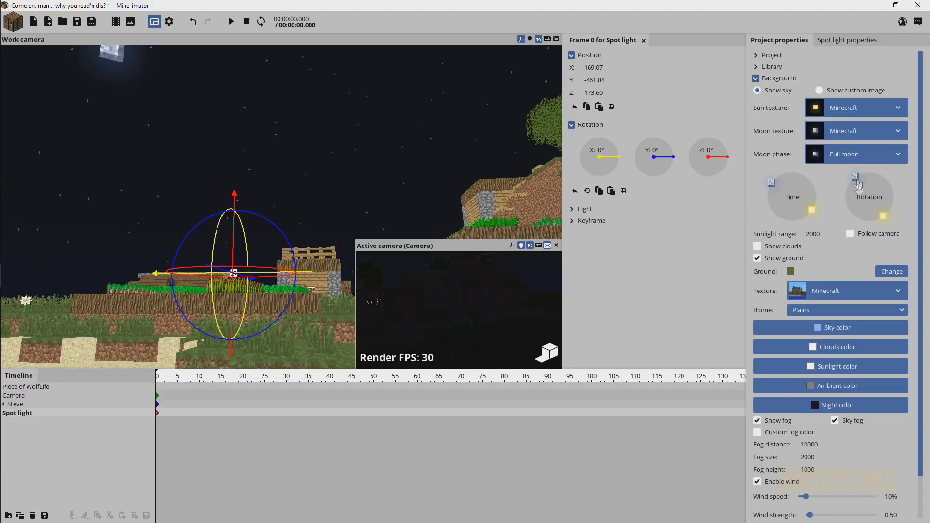
pyautogui.moveTo(857, 177); pyautogui.dragTo(866, 172)
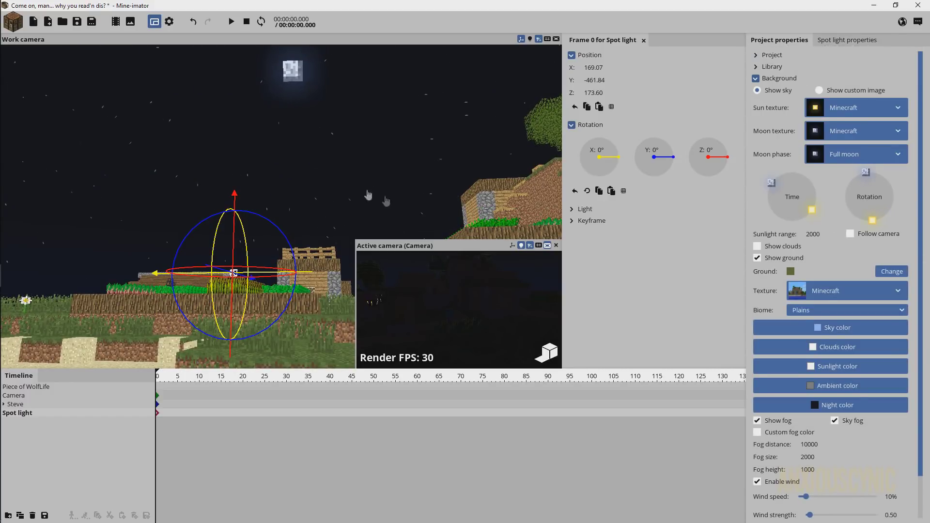
# Tilt the spot light about its X axis to about 132.55°.
pyautogui.moveTo(233, 273); pyautogui.dragTo(229, 273, button='middle')
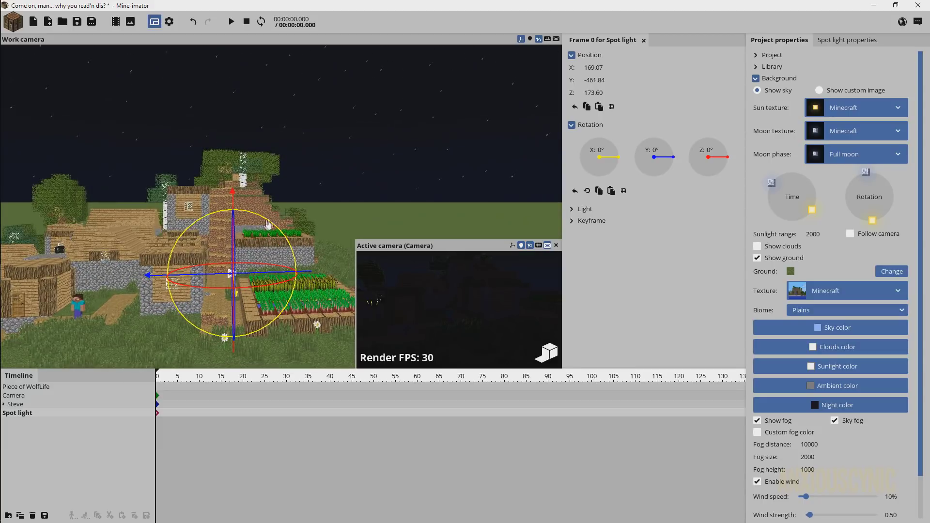
pyautogui.moveTo(265, 223); pyautogui.dragTo(169, 267)
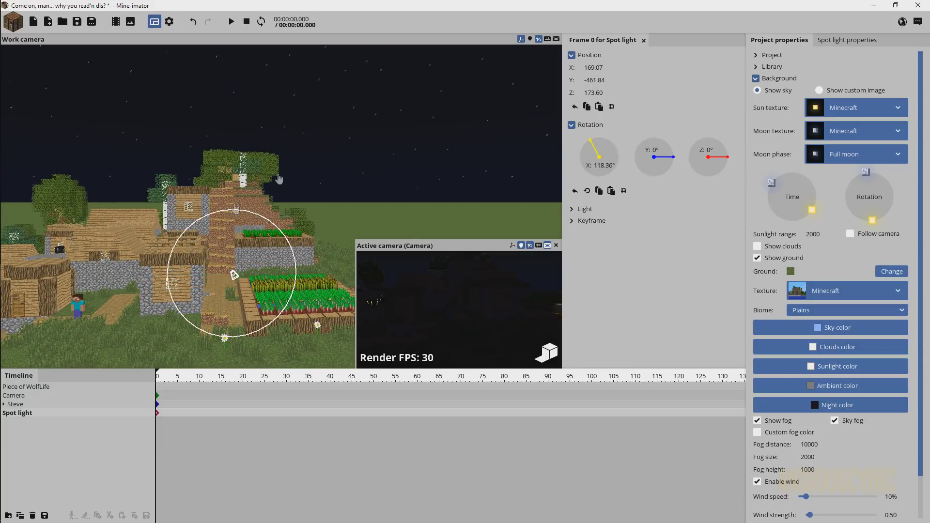
pyautogui.moveTo(296, 189); pyautogui.dragTo(297, 189, button='right')
pyautogui.scroll(5, 296, 187)
pyautogui.moveTo(291, 119); pyautogui.dragTo(319, 151)
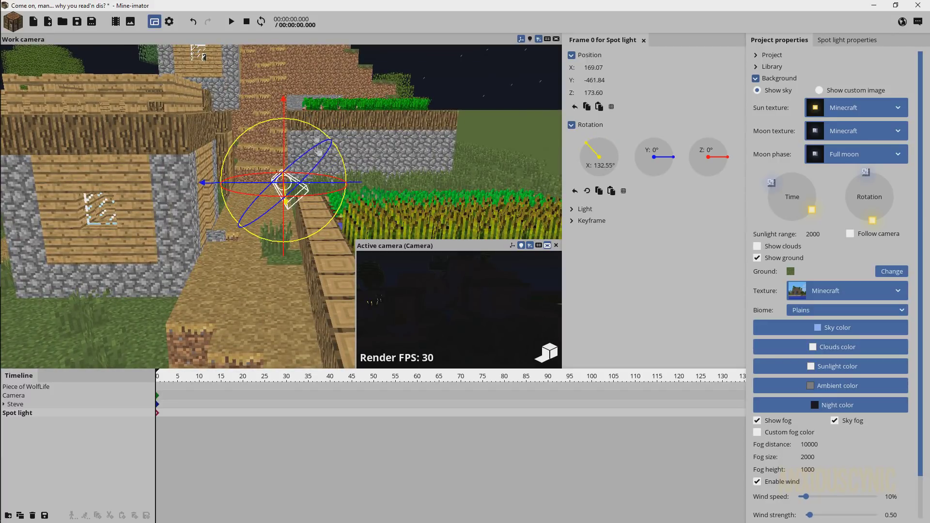
# Move the spot light high above the far side of the village, to about Y 472 and Z 496.
pyautogui.moveTo(355, 186); pyautogui.dragTo(226, 191)
pyautogui.scroll(-5, 364, 218)
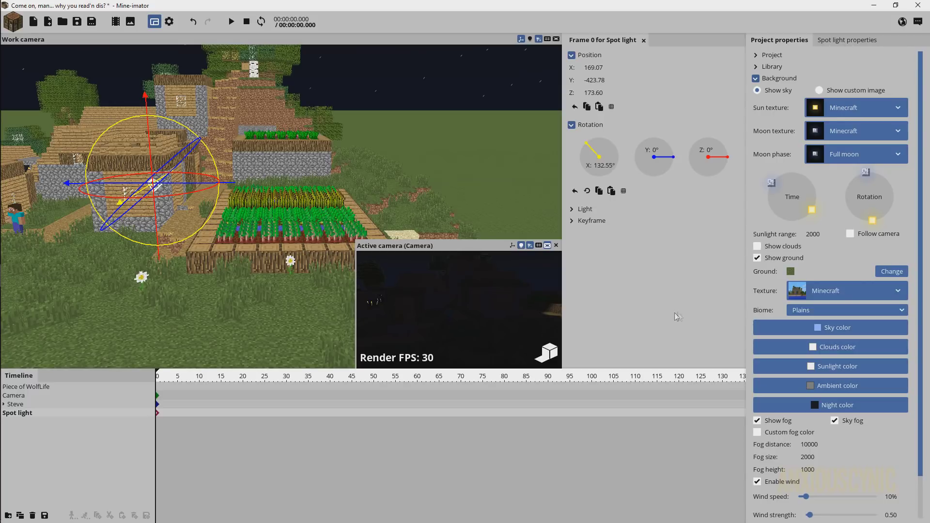
pyautogui.click(582, 212)
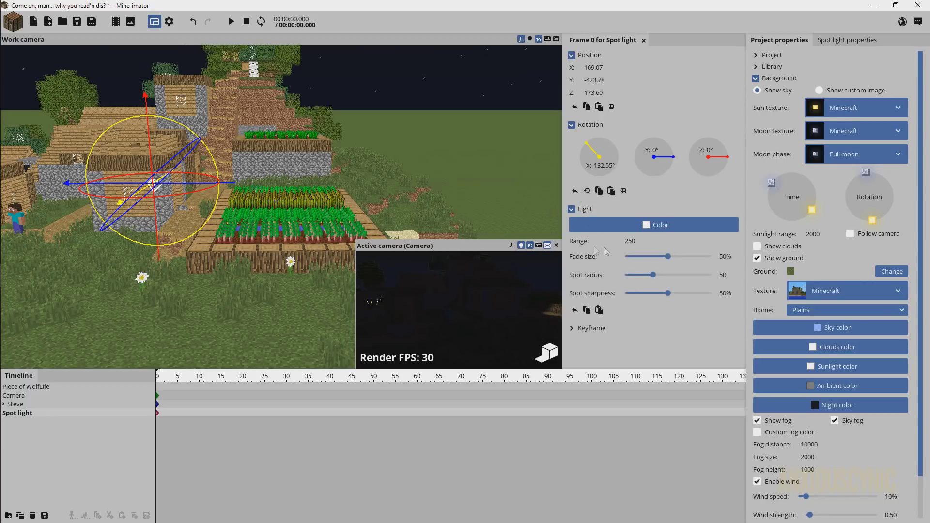
pyautogui.press('s')
pyautogui.moveTo(319, 187); pyautogui.dragTo(276, 170, button='right')
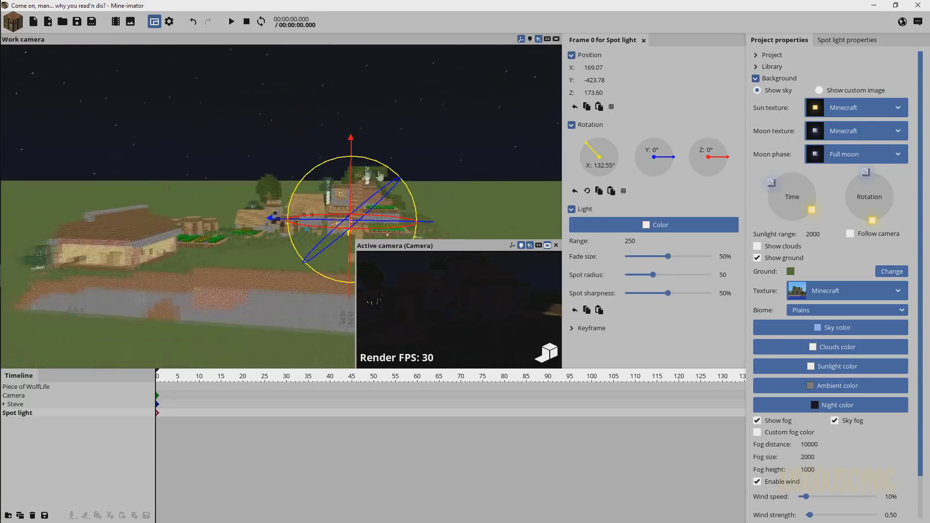
pyautogui.moveTo(428, 223); pyautogui.dragTo(248, 218)
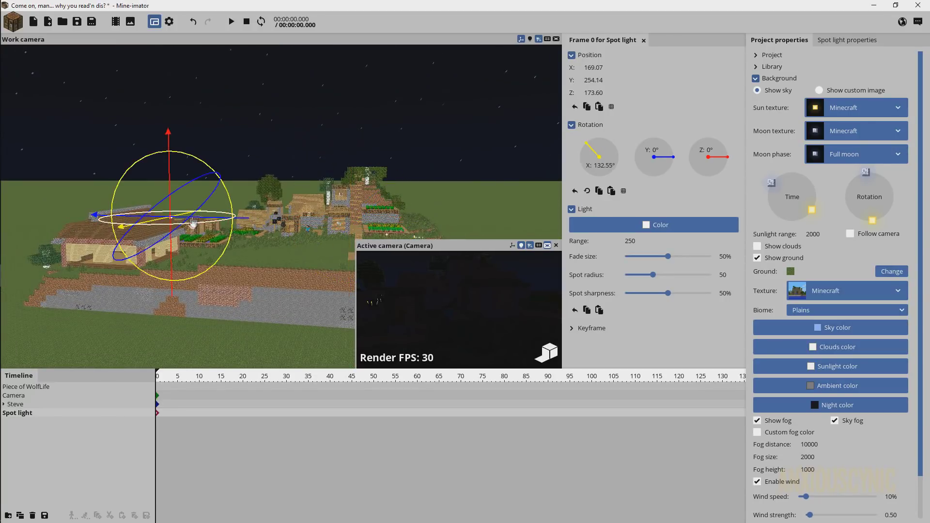
pyautogui.moveTo(173, 264); pyautogui.dragTo(188, 181)
pyautogui.moveTo(339, 138); pyautogui.dragTo(236, 169)
pyautogui.moveTo(328, 155); pyautogui.dragTo(327, 177, button='right')
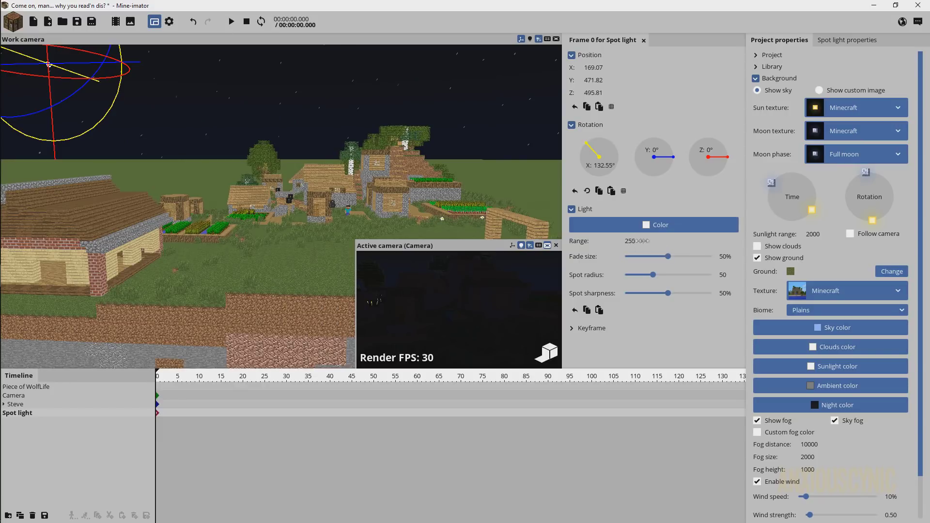
# Set the spot light's range to 10000 and its spot radius to 41.
pyautogui.moveTo(670, 239); pyautogui.dragTo(831, 233)
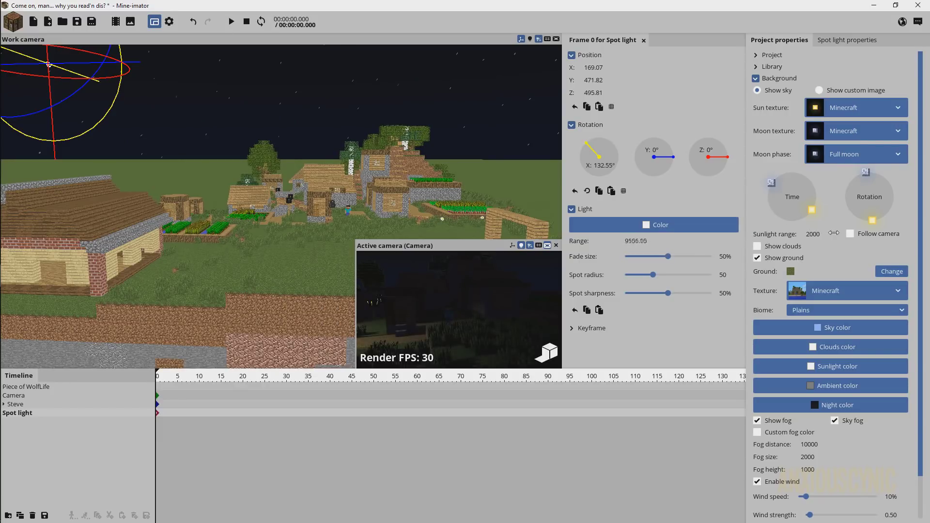
pyautogui.moveTo(734, 245); pyautogui.dragTo(634, 240)
pyautogui.click(635, 241)
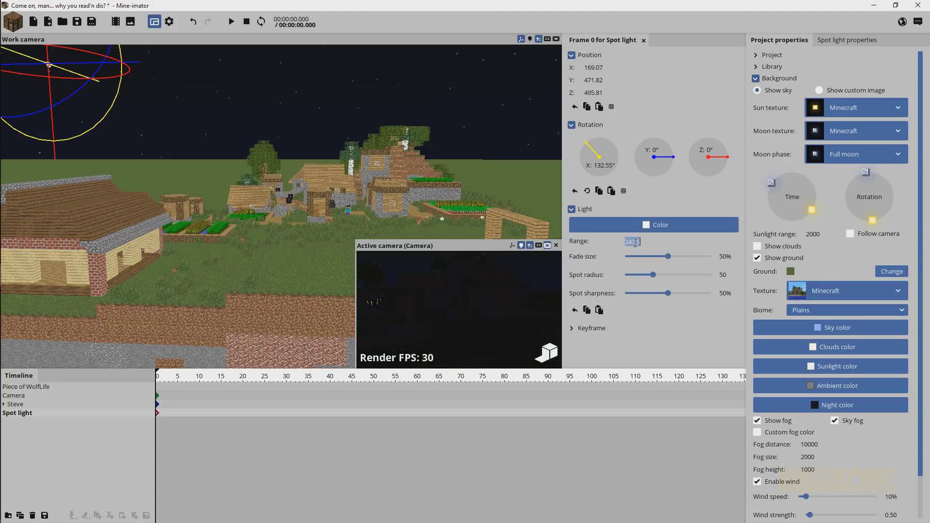
pyautogui.write('10000')
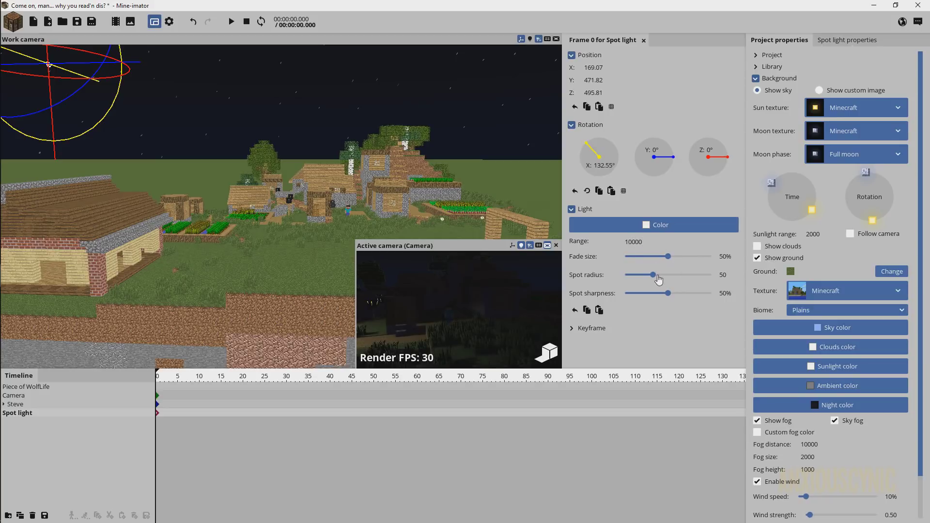
pyautogui.moveTo(658, 278)
pyautogui.mouseDown()
pyautogui.moveTo(733, 280)
pyautogui.moveTo(649, 270)
pyautogui.mouseUp()
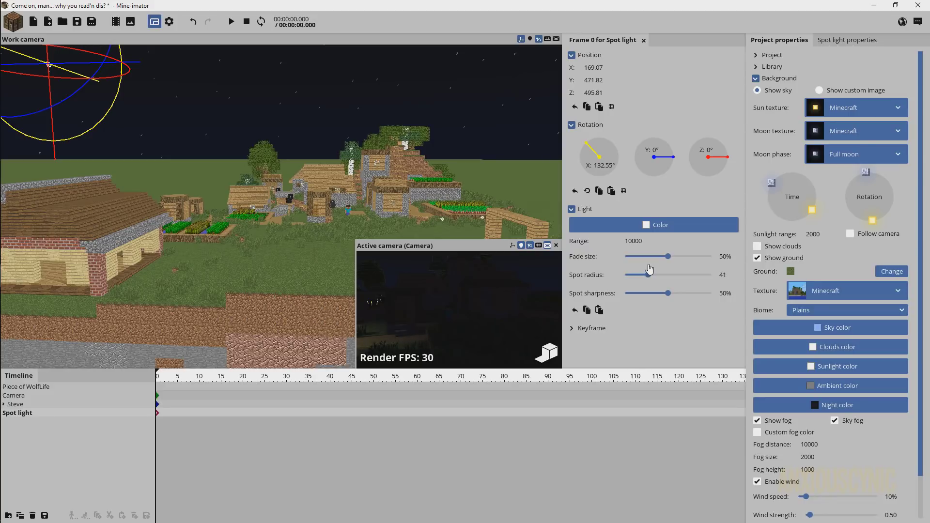
# Pull the scene camera back from the village to about X 657, Y -400, Z 223.
pyautogui.click(463, 305)
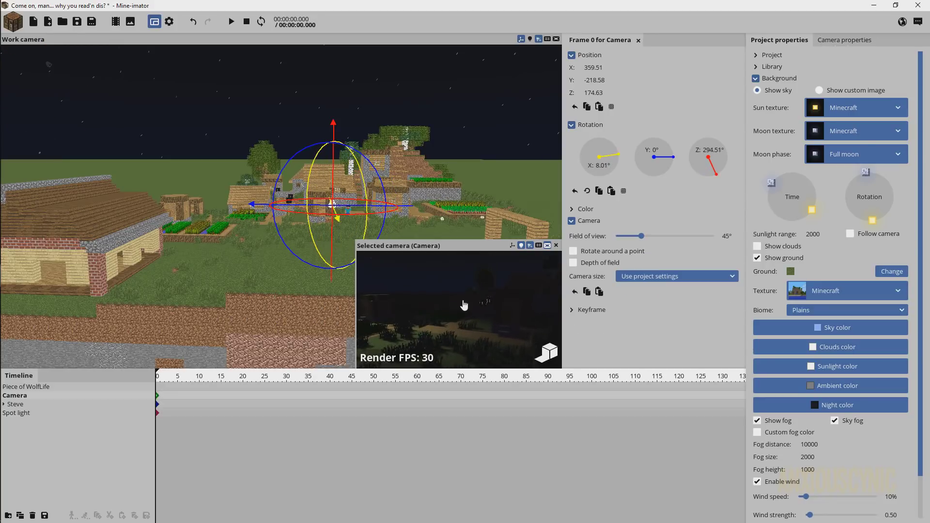
pyautogui.moveTo(464, 304); pyautogui.dragTo(484, 305)
pyautogui.press('s')
pyautogui.moveTo(460, 305); pyautogui.dragTo(456, 305, button='right')
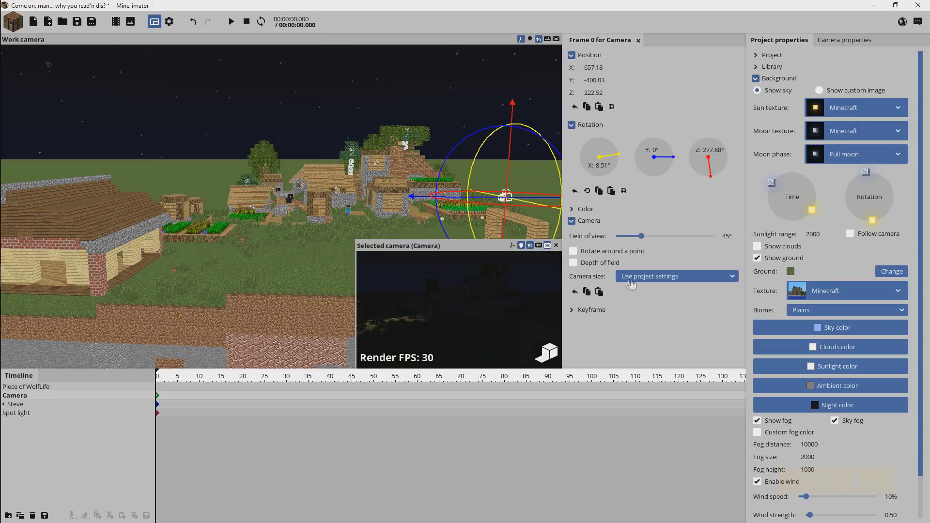
# Set the spot light's spot radius to 150, spot sharpness to 60% and fade size to 0%.
pyautogui.click(51, 412)
pyautogui.moveTo(662, 277); pyautogui.dragTo(739, 276)
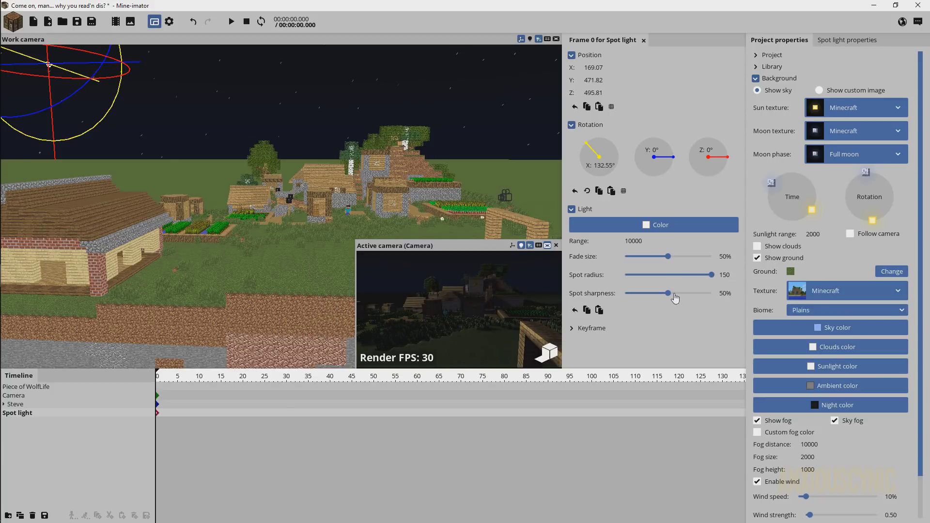
pyautogui.moveTo(673, 297)
pyautogui.mouseDown()
pyautogui.moveTo(729, 295)
pyautogui.moveTo(582, 294)
pyautogui.moveTo(741, 299)
pyautogui.moveTo(667, 295)
pyautogui.moveTo(677, 294)
pyautogui.mouseUp()
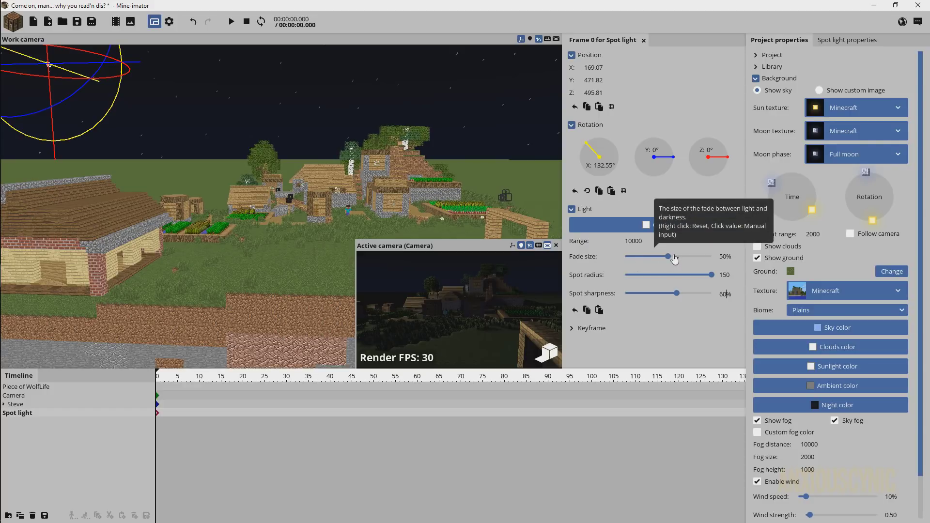
pyautogui.moveTo(670, 260); pyautogui.dragTo(543, 254)
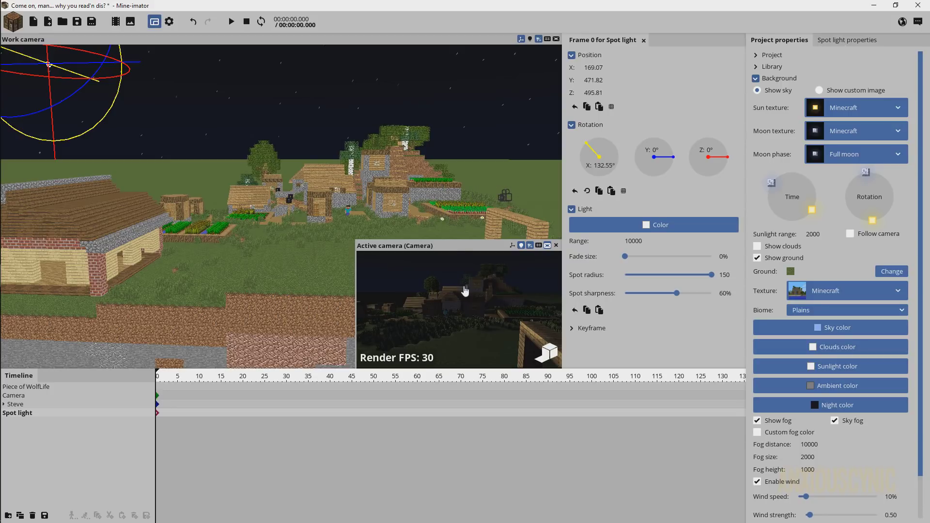
# Fly the scene camera in close to Steve and the village houses, and reselect the spot light.
pyautogui.press('w')
pyautogui.moveTo(500, 309)
pyautogui.mouseDown(button='right')
pyautogui.moveTo(484, 310)
pyautogui.moveTo(503, 313)
pyautogui.mouseUp(button='right')
pyautogui.press('w')
pyautogui.press('s')
pyautogui.press('d')
pyautogui.click(17, 412)
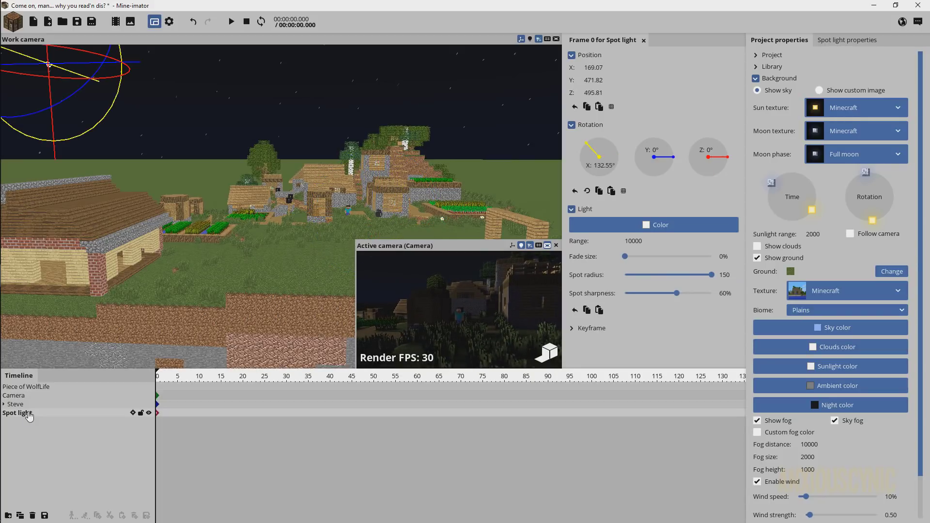
# Change the spot light's color to a muted moonlight blue, around hex 5D82E0.
pyautogui.click(661, 225)
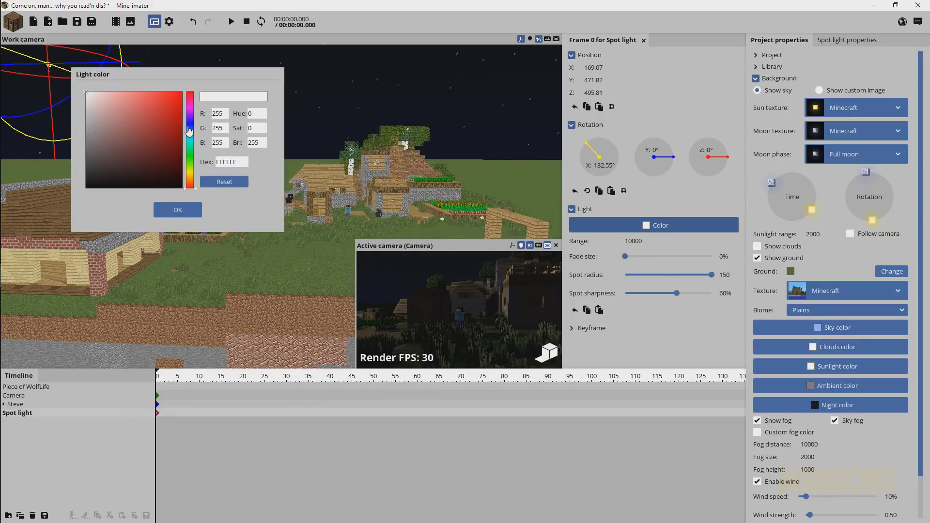
pyautogui.click(188, 129)
pyautogui.moveTo(128, 125); pyautogui.dragTo(138, 87)
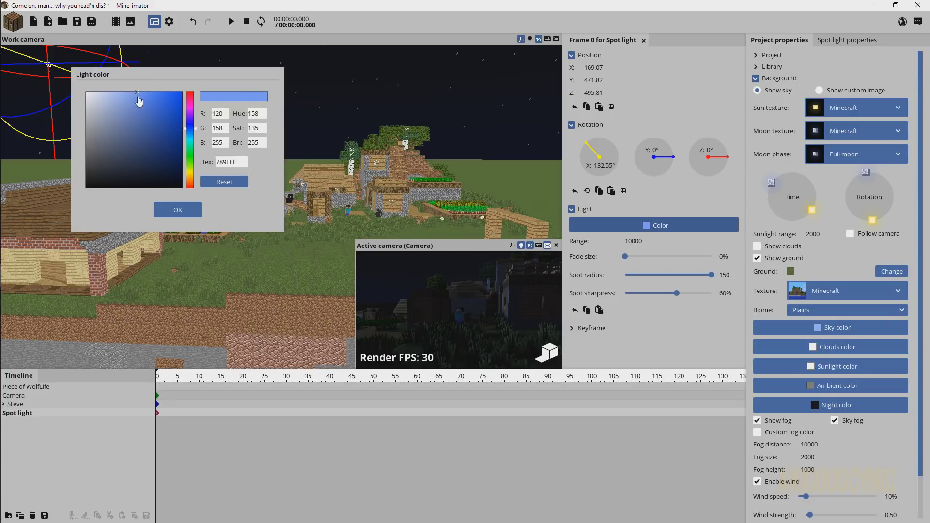
pyautogui.moveTo(138, 100); pyautogui.dragTo(146, 173)
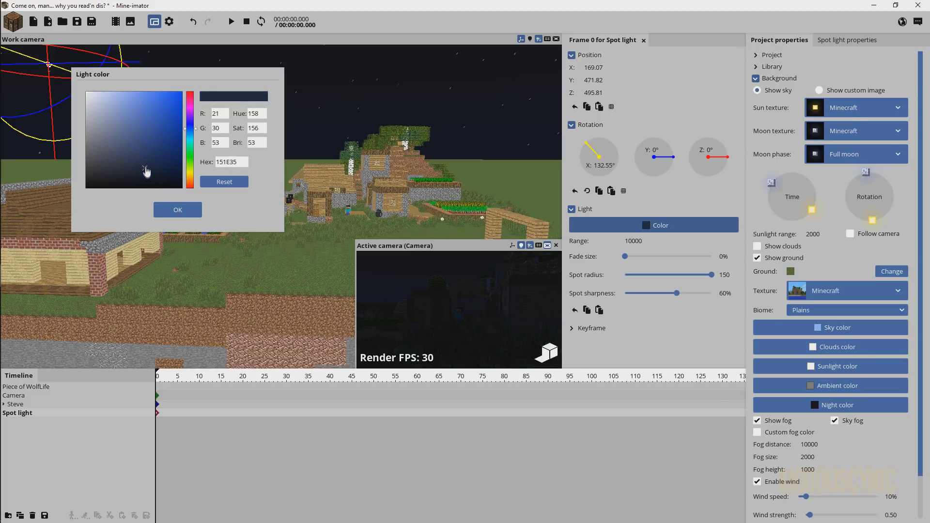
pyautogui.moveTo(148, 171); pyautogui.dragTo(151, 113)
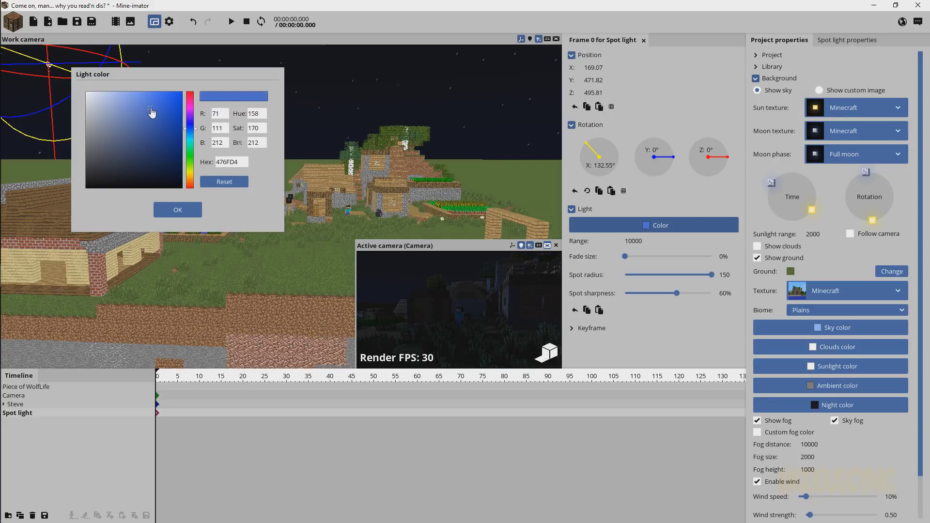
pyautogui.moveTo(151, 104); pyautogui.dragTo(144, 108)
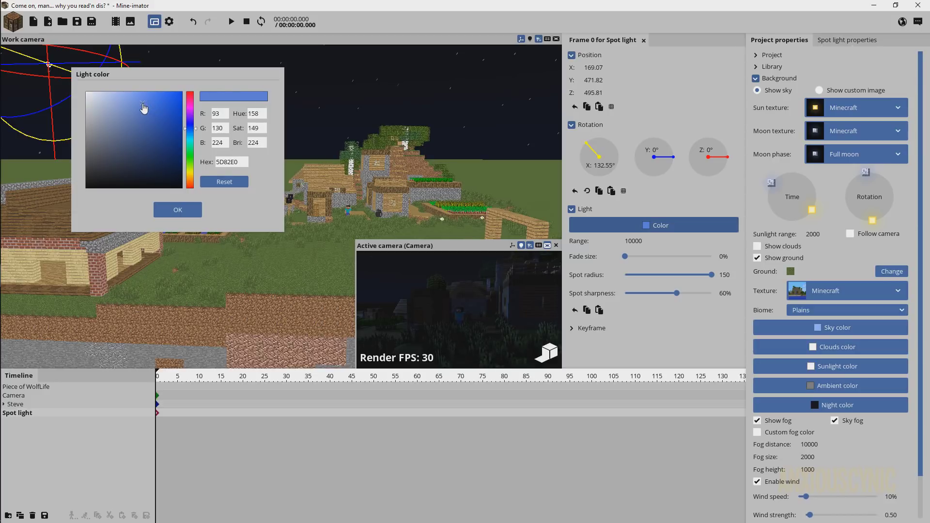
pyautogui.moveTo(142, 104); pyautogui.dragTo(143, 104)
pyautogui.click(177, 210)
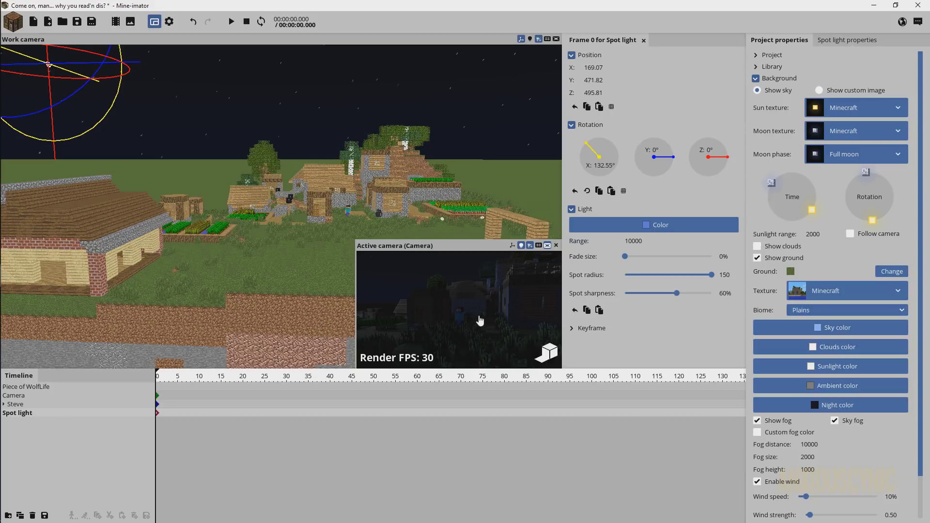
# Fly the scene camera in to Steve, at about X 221, Y -293, Z 152, and enlarge the camera preview.
pyautogui.moveTo(489, 315); pyautogui.dragTo(458, 297, button='right')
pyautogui.press('w')
pyautogui.moveTo(355, 240); pyautogui.dragTo(164, 76)
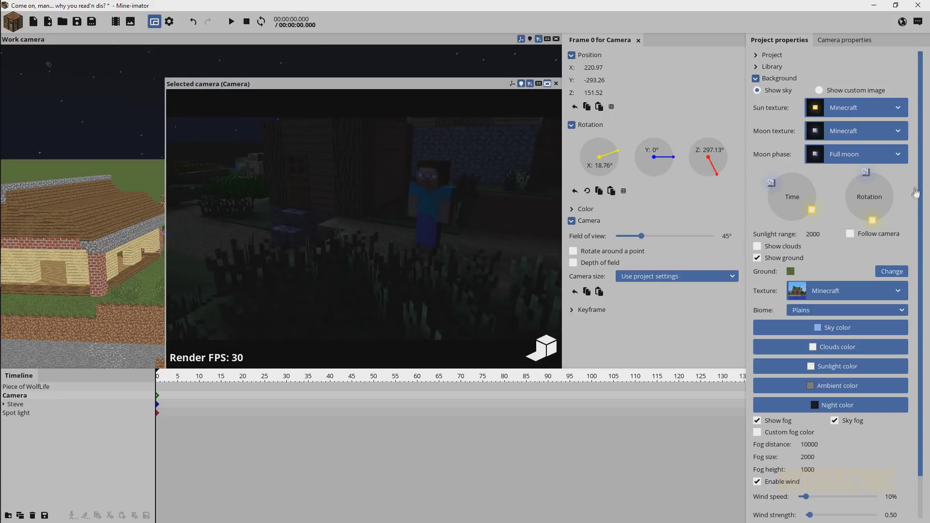
# Set the background's sunlight color to a light blue, around hex 97C1FF.
pyautogui.scroll(-2, 921, 189)
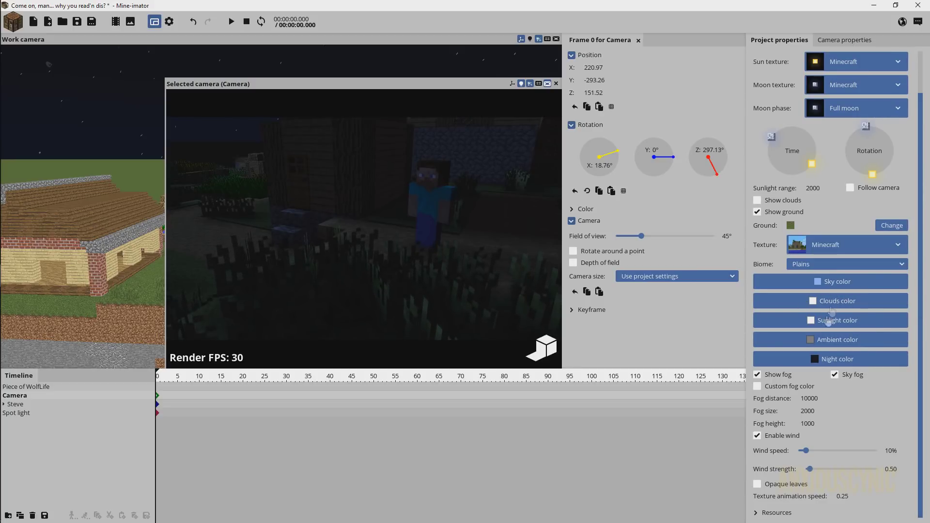
pyautogui.click(823, 321)
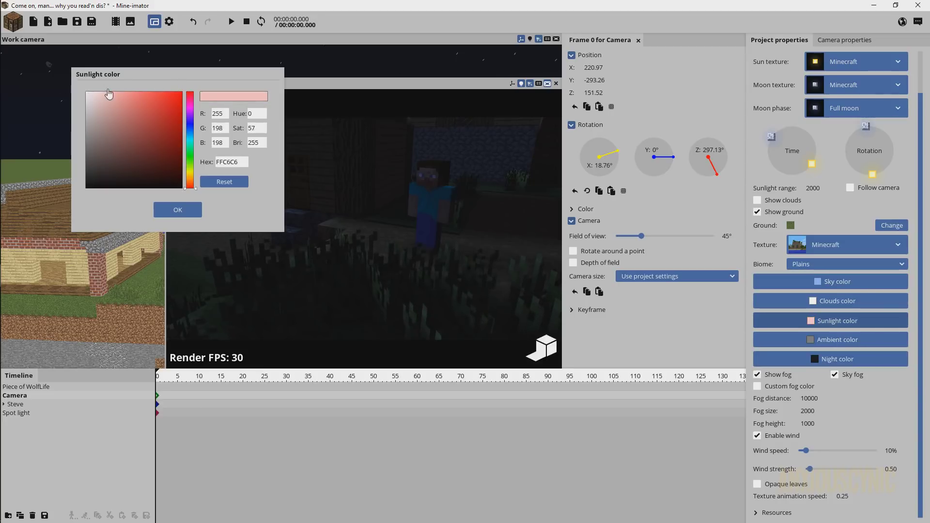
pyautogui.moveTo(190, 165); pyautogui.dragTo(190, 130)
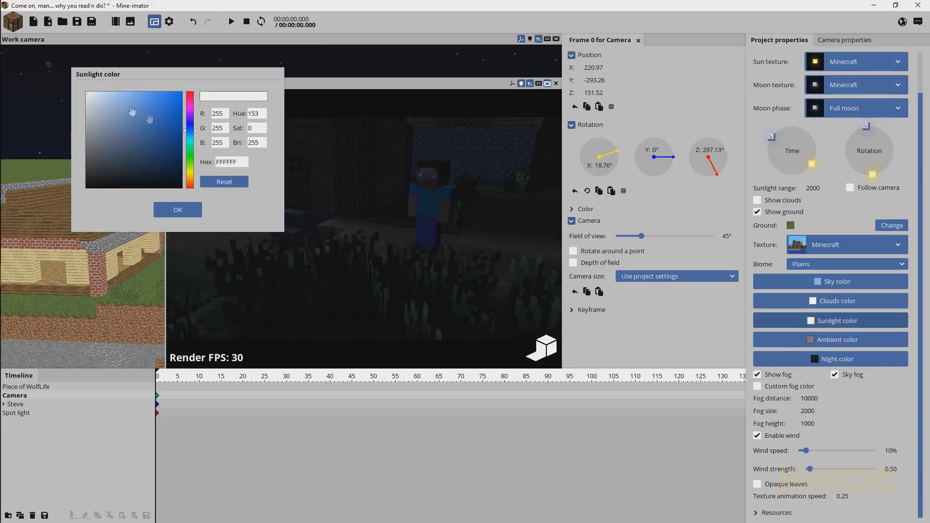
pyautogui.click(125, 97)
pyautogui.moveTo(125, 97); pyautogui.dragTo(127, 89)
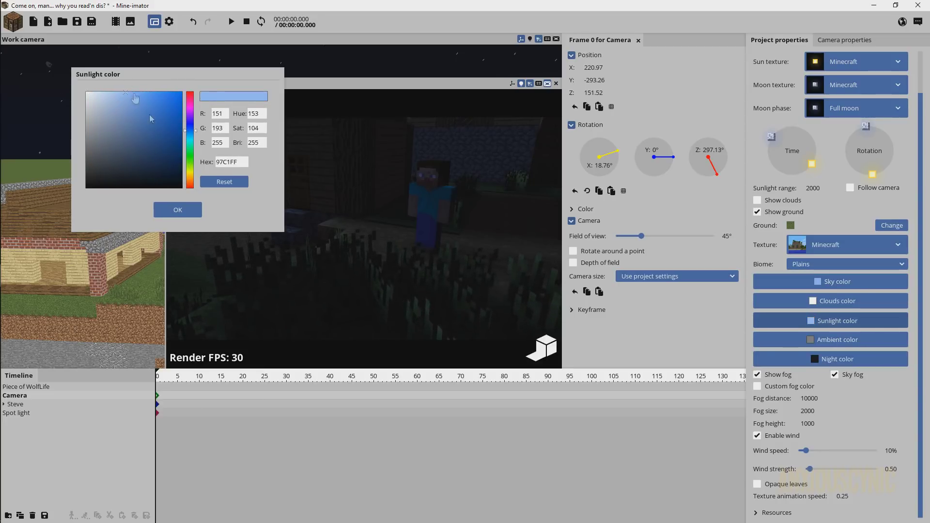
pyautogui.click(178, 209)
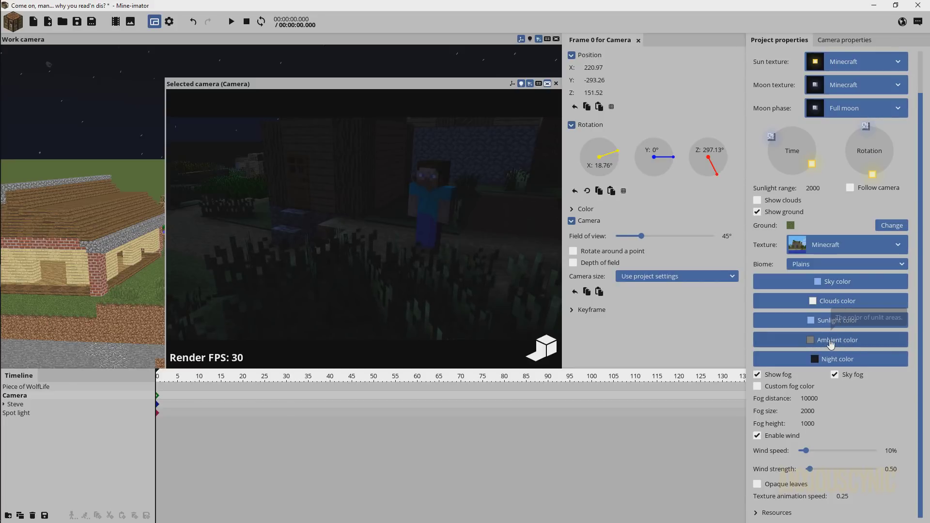
# Set the background's ambient color to a dark greyish blue, around hex 536585.
pyautogui.click(831, 343)
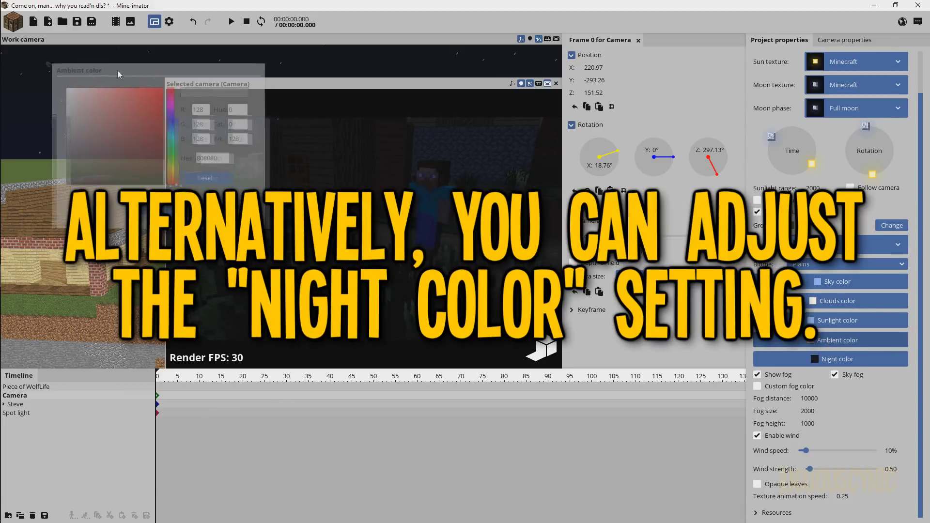
pyautogui.moveTo(157, 137); pyautogui.dragTo(156, 129)
pyautogui.moveTo(79, 126)
pyautogui.mouseDown()
pyautogui.moveTo(92, 88)
pyautogui.moveTo(39, 62)
pyautogui.mouseUp()
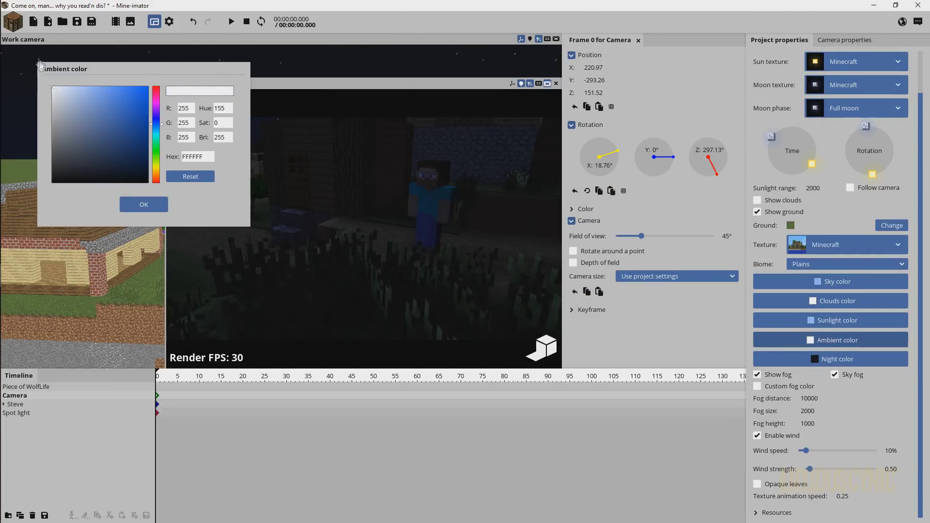
pyautogui.moveTo(108, 69); pyautogui.dragTo(631, 118)
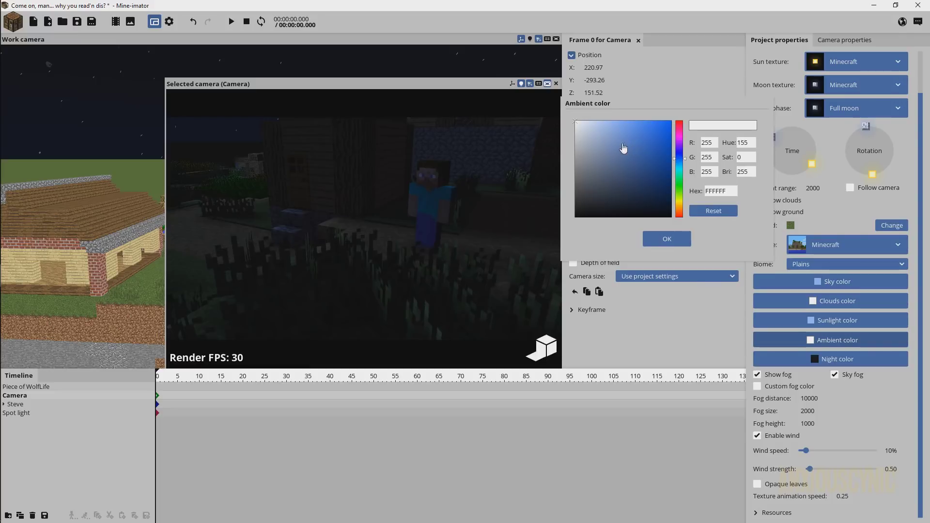
pyautogui.moveTo(603, 146)
pyautogui.mouseDown()
pyautogui.moveTo(623, 132)
pyautogui.moveTo(601, 213)
pyautogui.moveTo(581, 121)
pyautogui.moveTo(634, 152)
pyautogui.moveTo(613, 172)
pyautogui.mouseUp()
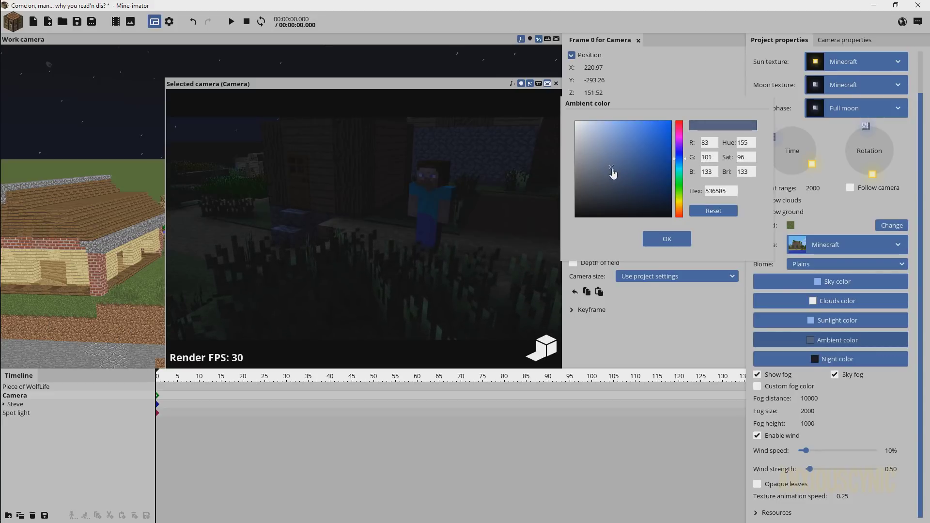
pyautogui.click(672, 244)
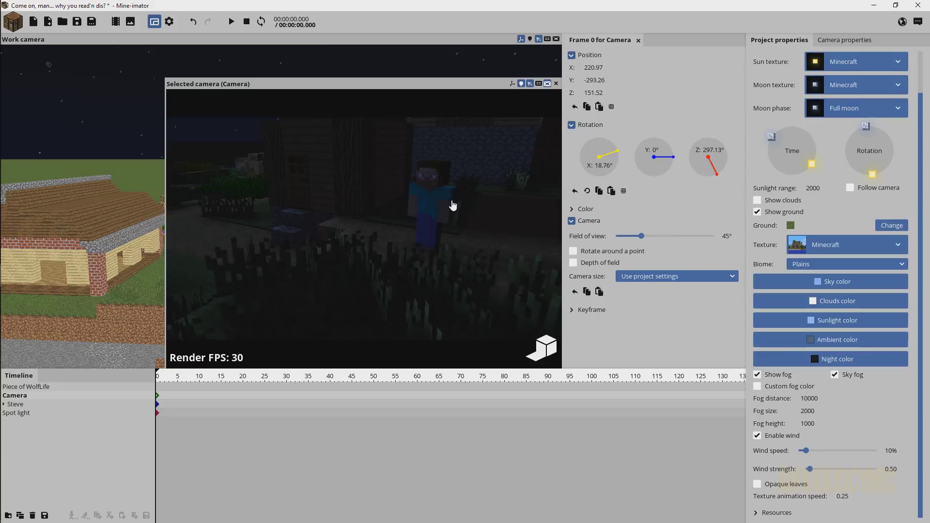
# Pull the scene camera back to overlook the whole village from about X 870, Y -399, Z 344, and shrink the camera preview.
pyautogui.moveTo(461, 224); pyautogui.dragTo(311, 171, button='right')
pyautogui.press('w')
pyautogui.press('a')
pyautogui.press('s')
pyautogui.moveTo(404, 199); pyautogui.dragTo(256, 138, button='right')
pyautogui.moveTo(378, 190); pyautogui.dragTo(342, 199, button='right')
pyautogui.press('s')
pyautogui.moveTo(395, 214); pyautogui.dragTo(391, 220, button='right')
pyautogui.press('w')
pyautogui.moveTo(164, 76); pyautogui.dragTo(286, 191)
# Rotate the spot light to about 108.83° on X and move it over the village to about Y -195.
pyautogui.moveTo(195, 134); pyautogui.dragTo(167, 125, button='right')
pyautogui.click(129, 95)
pyautogui.moveTo(129, 95); pyautogui.dragTo(136, 99, button='right')
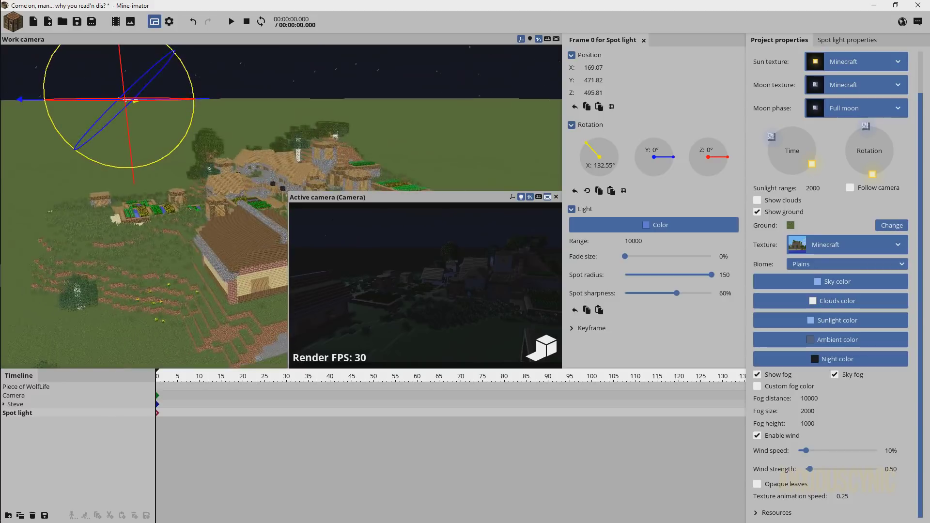
pyautogui.moveTo(191, 76); pyautogui.dragTo(197, 81)
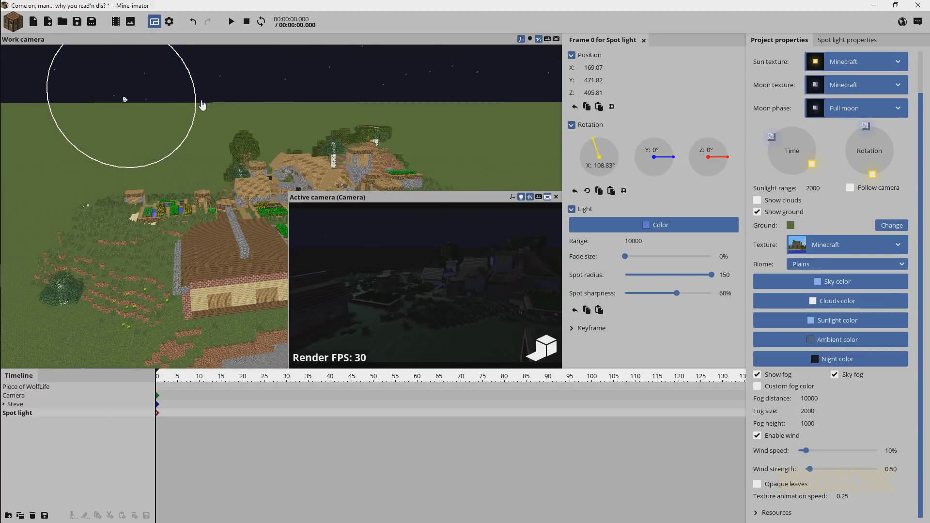
pyautogui.moveTo(25, 105); pyautogui.dragTo(265, 122)
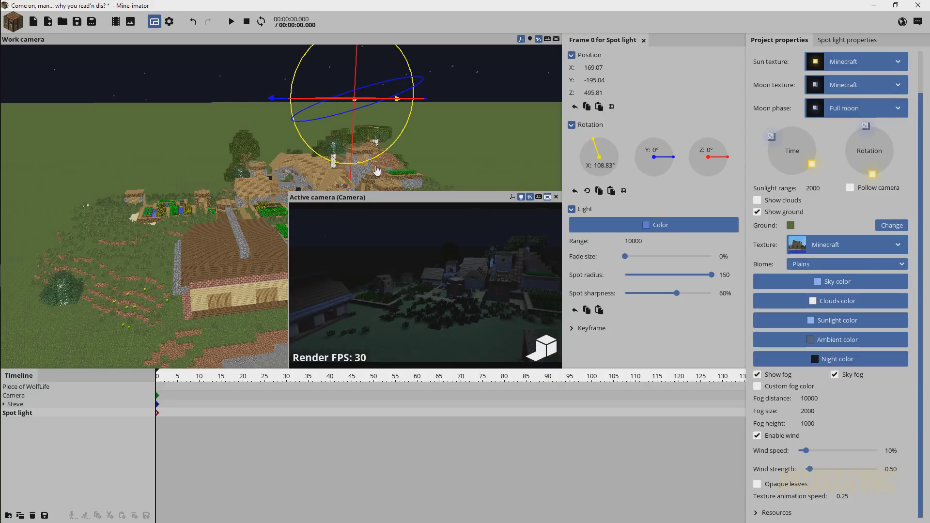
# Add keyframes at frame 10 for the spot light and the camera.
pyautogui.moveTo(438, 154); pyautogui.dragTo(482, 170, button='right')
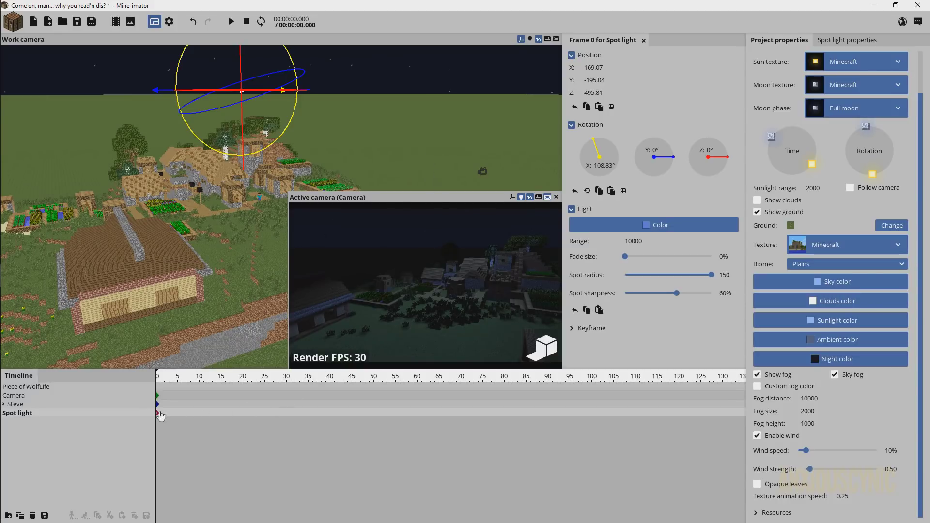
pyautogui.click(200, 414)
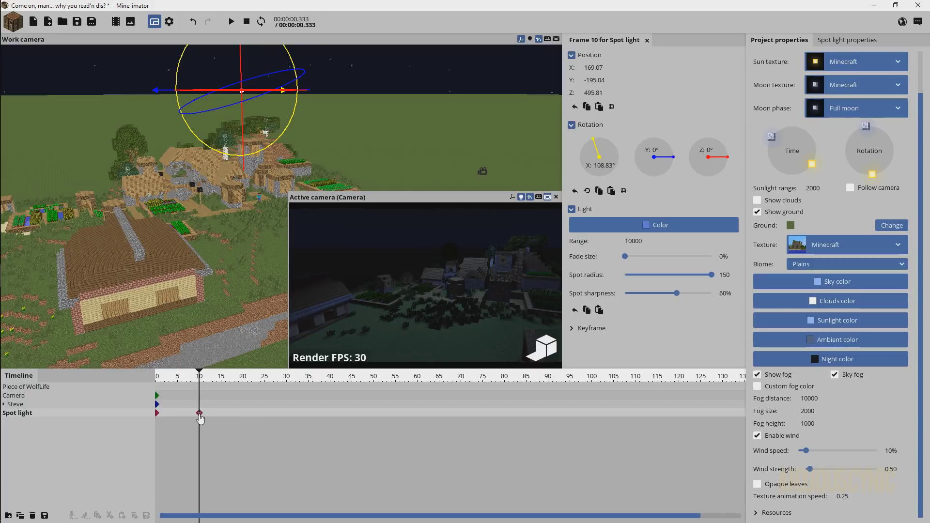
pyautogui.click(199, 396)
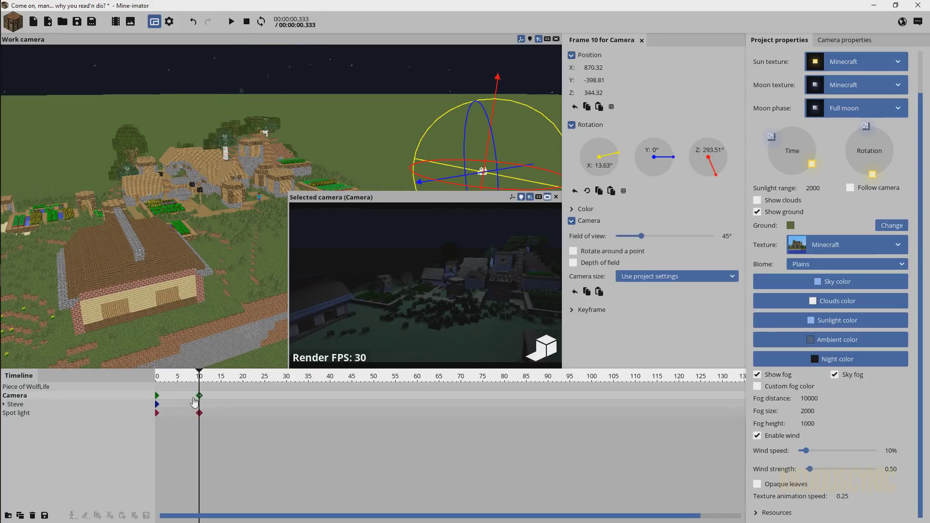
# Set the transition of both camera keyframes to Instant.
pyautogui.click(157, 396)
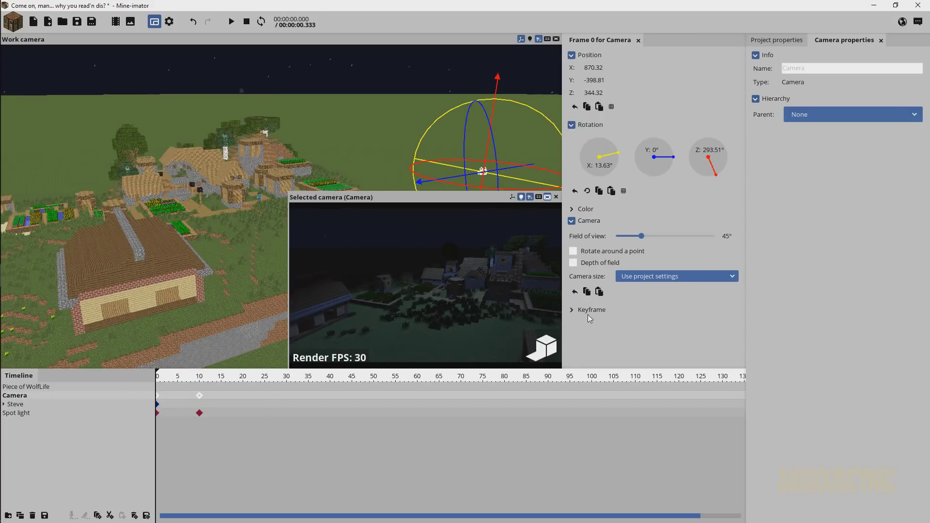
pyautogui.click(588, 311)
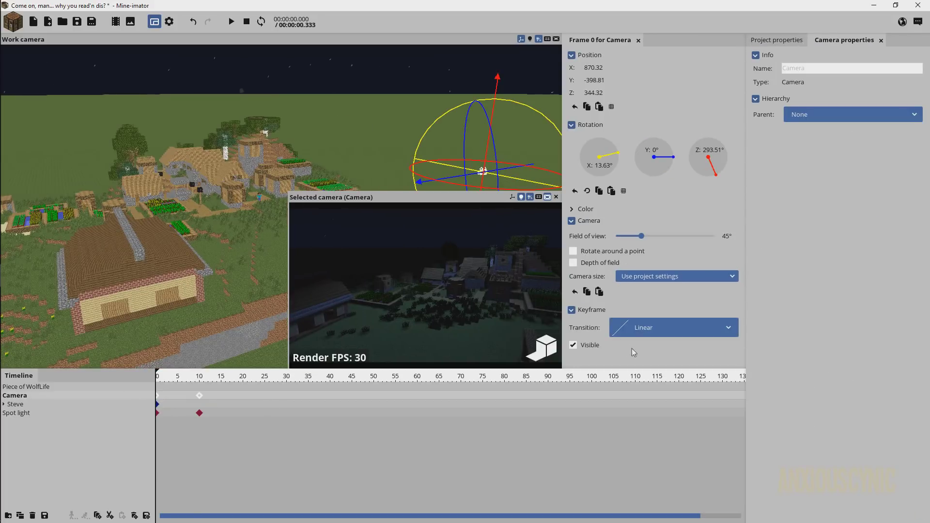
pyautogui.click(644, 328)
pyautogui.click(230, 403)
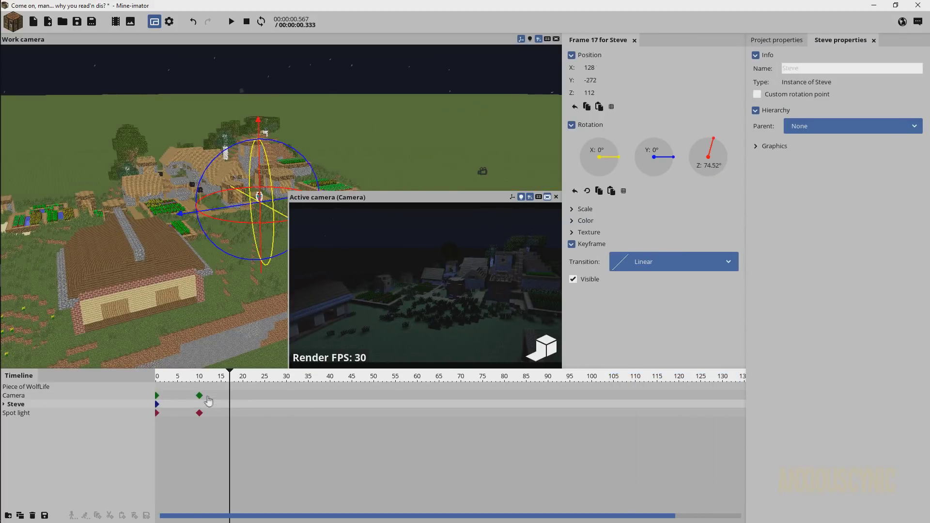
# Fly the frame 10 camera to a close-up of Steve at about X 148, Y -241, Z 135, and re-aim the frame 0 camera at the village.
pyautogui.click(199, 395)
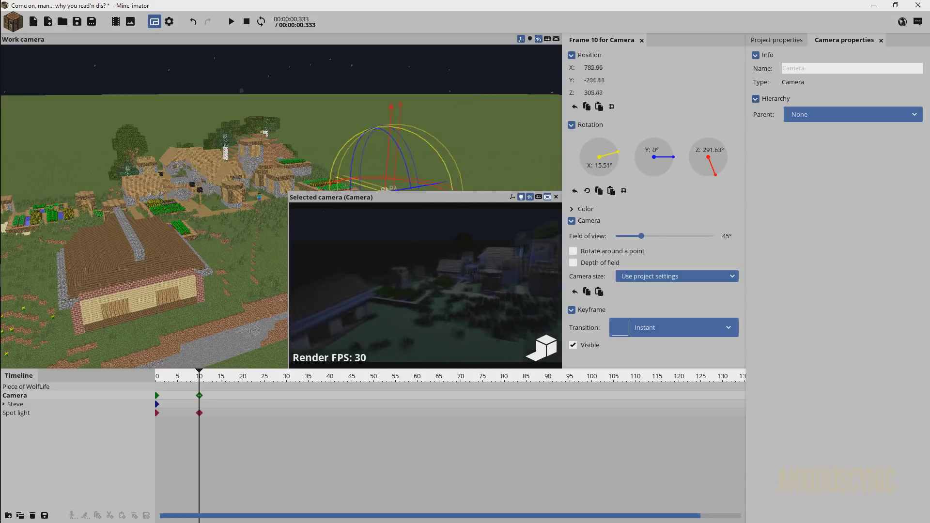
pyautogui.press('w')
pyautogui.moveTo(426, 286); pyautogui.dragTo(470, 266, button='right')
pyautogui.press('e')
pyautogui.moveTo(425, 286); pyautogui.dragTo(440, 302)
pyautogui.moveTo(395, 323); pyautogui.dragTo(395, 323, button='right')
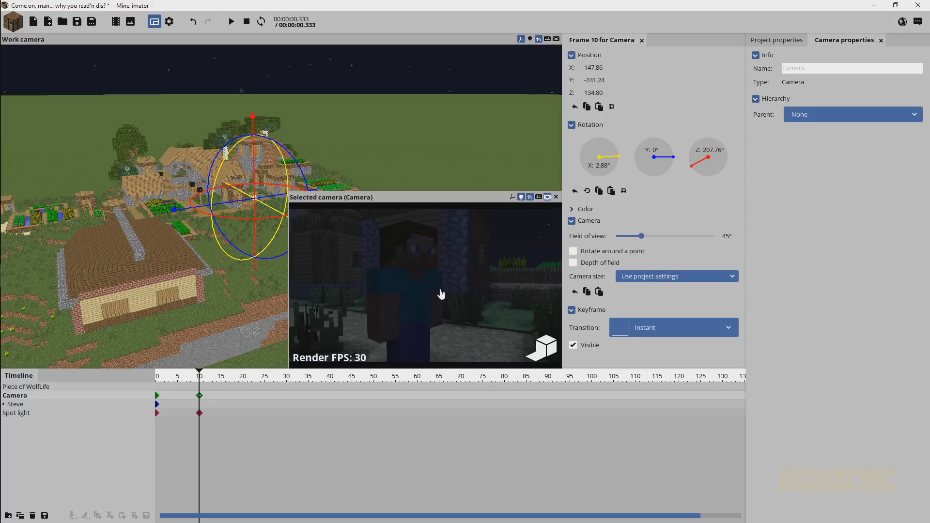
pyautogui.moveTo(170, 378); pyautogui.dragTo(134, 373)
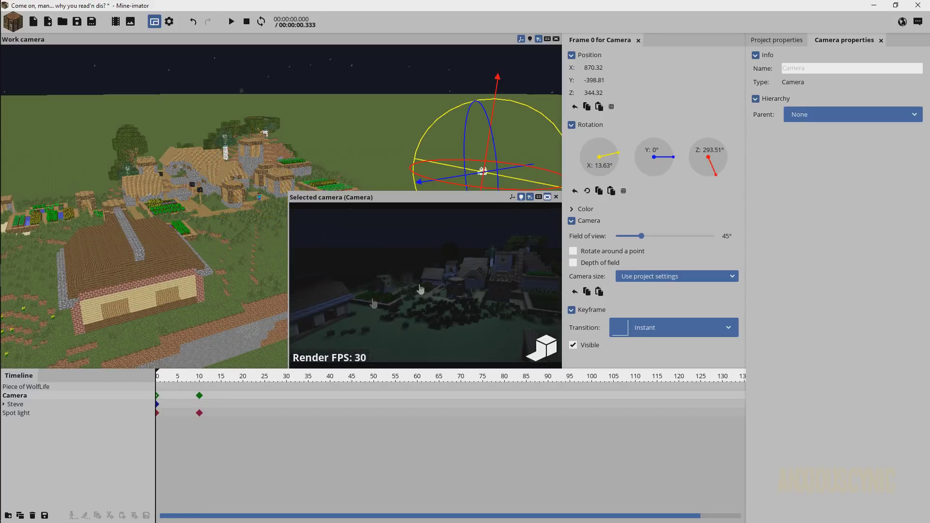
pyautogui.moveTo(445, 279); pyautogui.dragTo(446, 278, button='right')
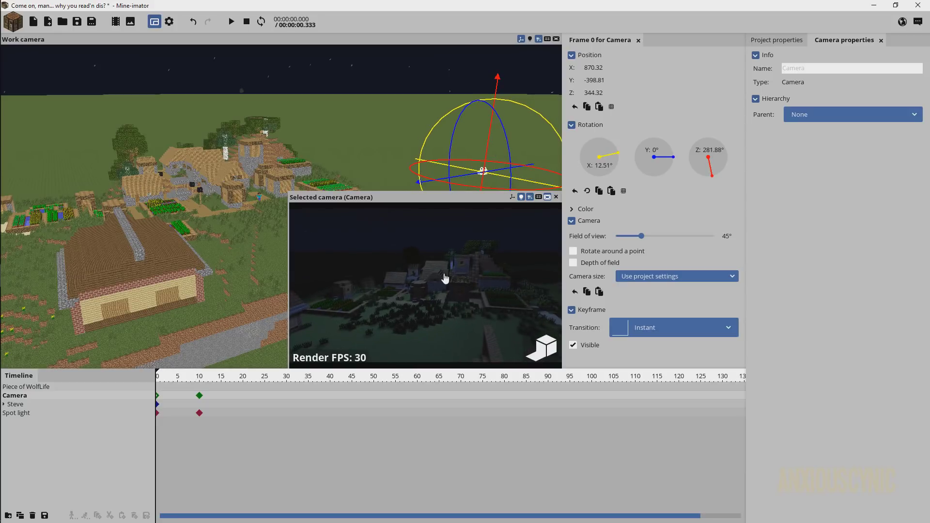
# Set the transition of both spot light keyframes to Instant.
pyautogui.click(158, 414)
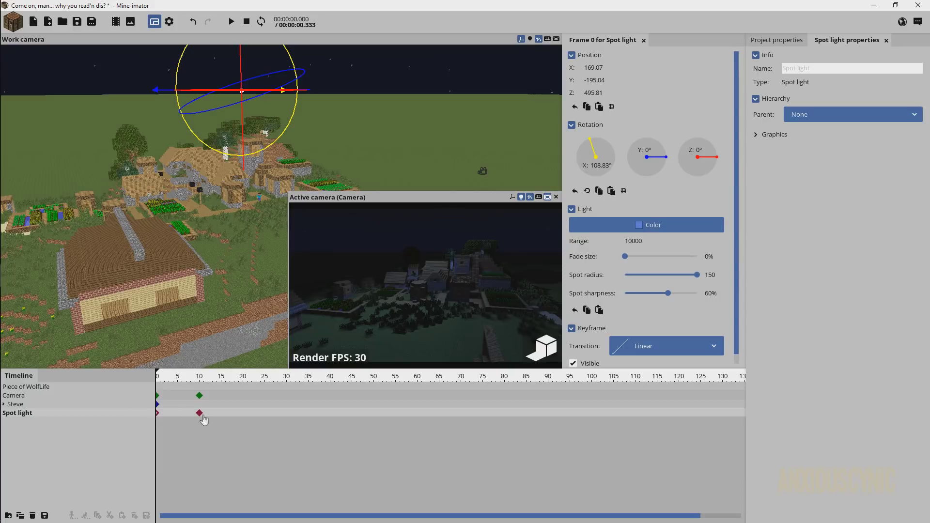
pyautogui.moveTo(199, 415); pyautogui.dragTo(147, 416)
pyautogui.click(641, 347)
pyautogui.click(653, 371)
# In the frame 0 keyframe, move the spot light to about Y 280 and rotate it to about 102.26° on X.
pyautogui.click(158, 414)
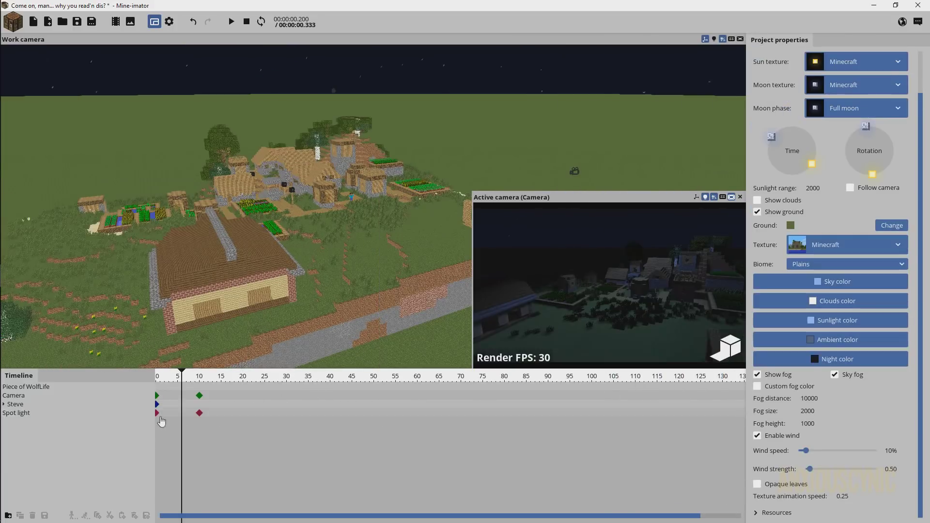
pyautogui.moveTo(310, 160); pyautogui.dragTo(289, 153)
pyautogui.moveTo(180, 100); pyautogui.dragTo(210, 44)
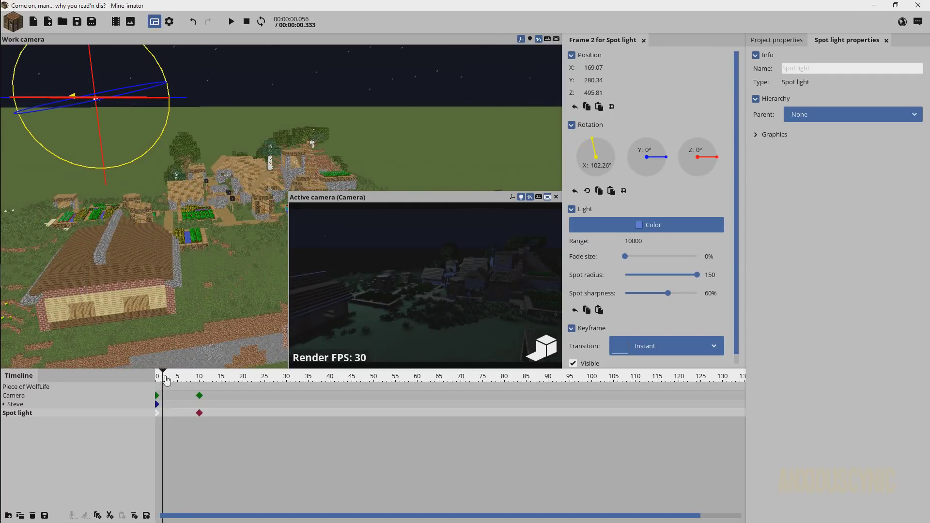
# In the frame 10 keyframe, move the spot light to about X 414 and rotate it to about 34.11° on Z so it lights Steve's face.
pyautogui.click(199, 413)
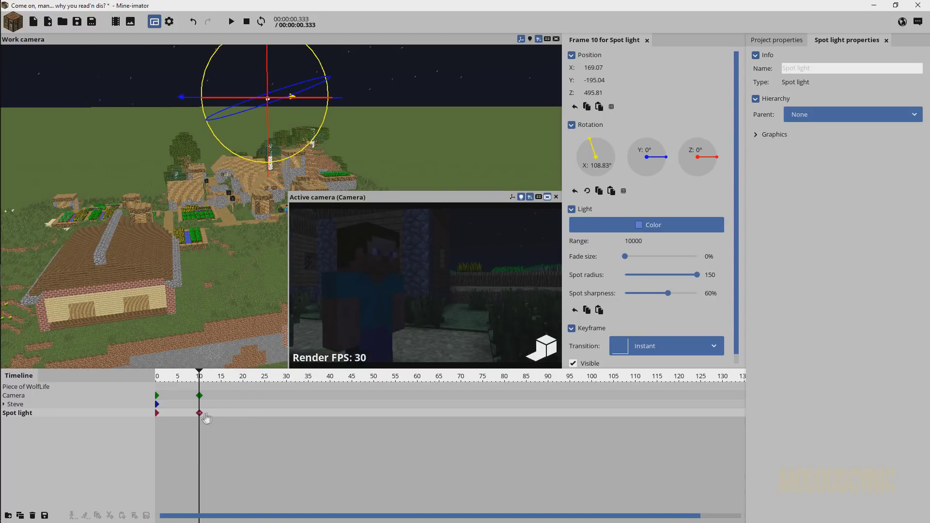
pyautogui.moveTo(318, 97); pyautogui.dragTo(401, 137)
pyautogui.moveTo(299, 81); pyautogui.dragTo(252, 88)
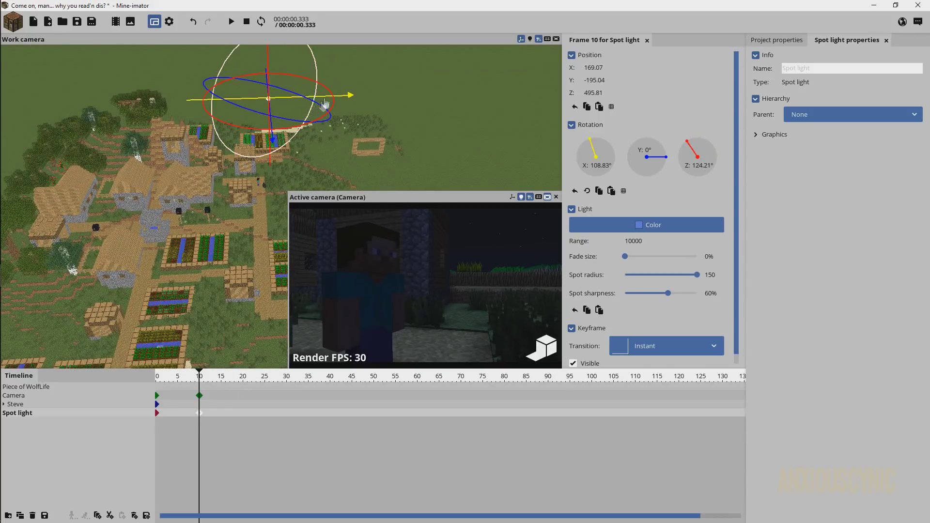
pyautogui.moveTo(340, 100); pyautogui.dragTo(388, 147)
pyautogui.scroll(4, 435, 99)
pyautogui.moveTo(387, 148)
pyautogui.mouseDown(button='right')
pyautogui.moveTo(359, 145)
pyautogui.moveTo(397, 145)
pyautogui.mouseUp(button='right')
pyautogui.moveTo(326, 145); pyautogui.dragTo(306, 152, button='right')
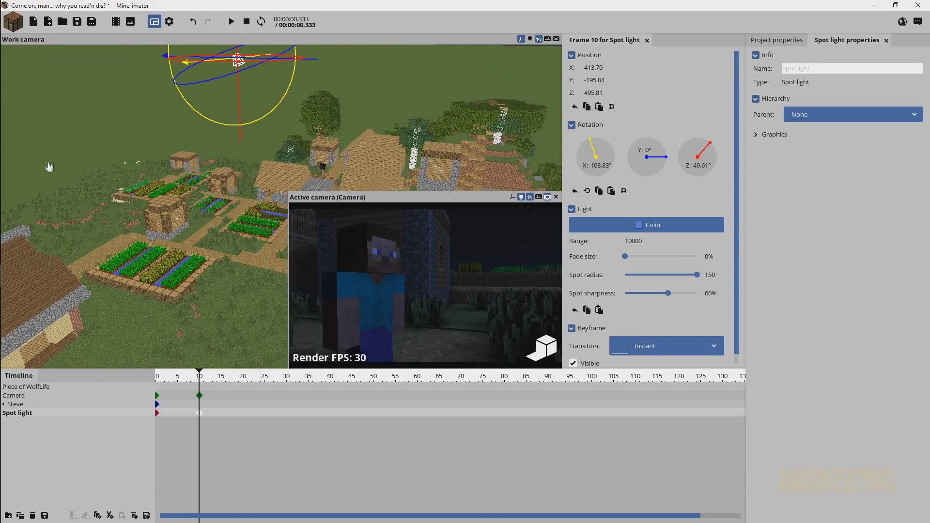
pyautogui.moveTo(306, 152)
pyautogui.mouseDown(button='right')
pyautogui.moveTo(317, 144)
pyautogui.moveTo(329, 158)
pyautogui.moveTo(306, 152)
pyautogui.mouseUp(button='right')
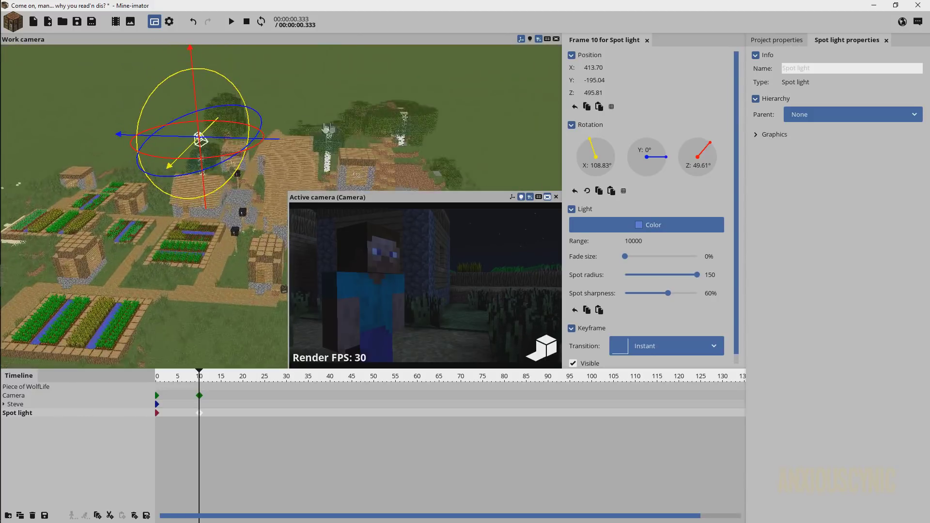
pyautogui.moveTo(237, 128); pyautogui.dragTo(291, 130)
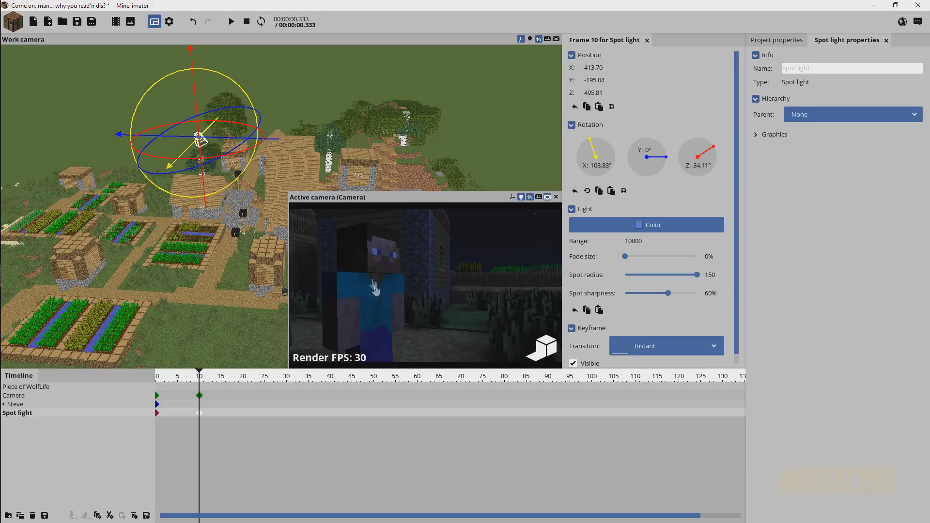
# Preview the animation in an enlarged camera view and compare the lighting of the village shot and the Steve close-up.
pyautogui.moveTo(183, 382); pyautogui.dragTo(135, 380)
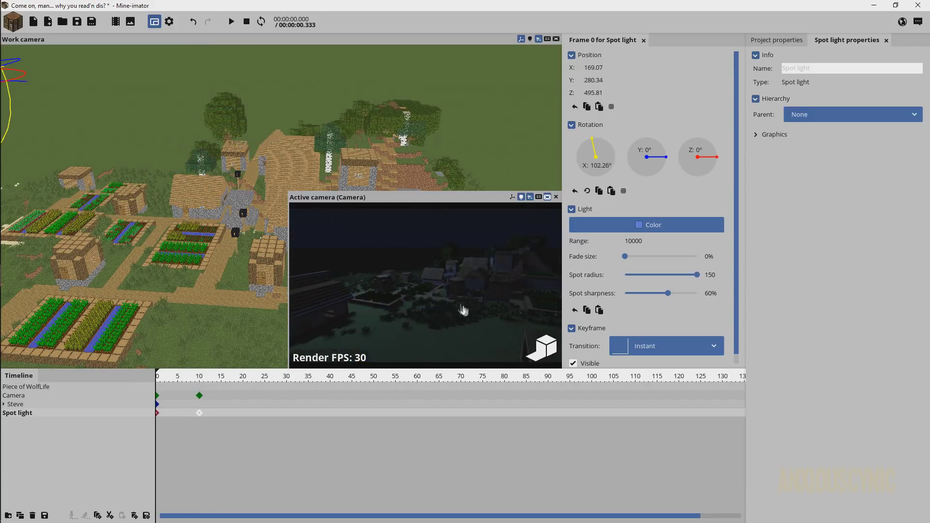
pyautogui.moveTo(290, 193); pyautogui.dragTo(87, 75)
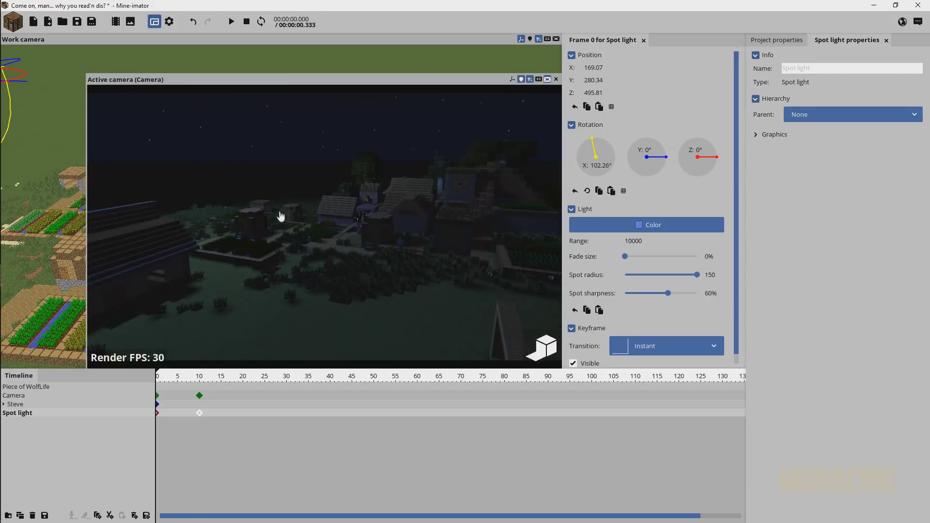
pyautogui.click(231, 24)
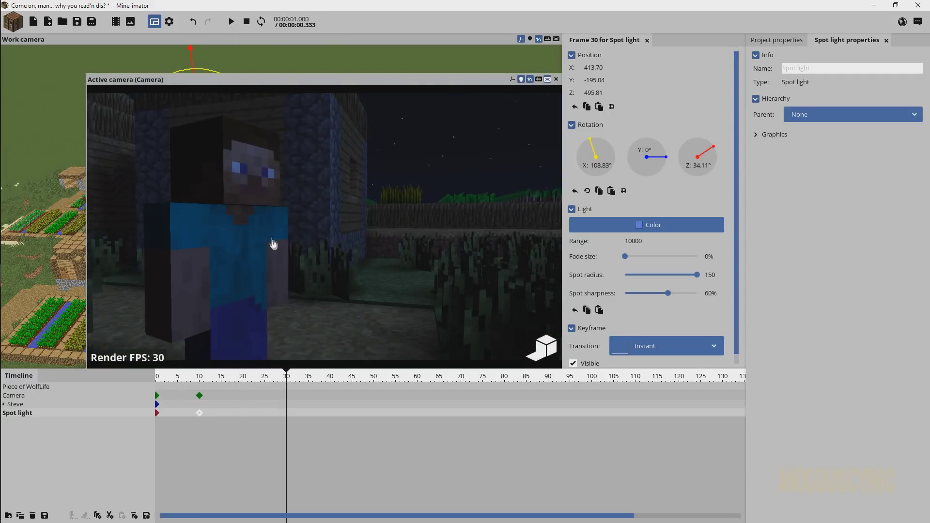
pyautogui.click(155, 390)
pyautogui.moveTo(166, 381)
pyautogui.mouseDown()
pyautogui.moveTo(207, 379)
pyautogui.moveTo(150, 374)
pyautogui.mouseUp()
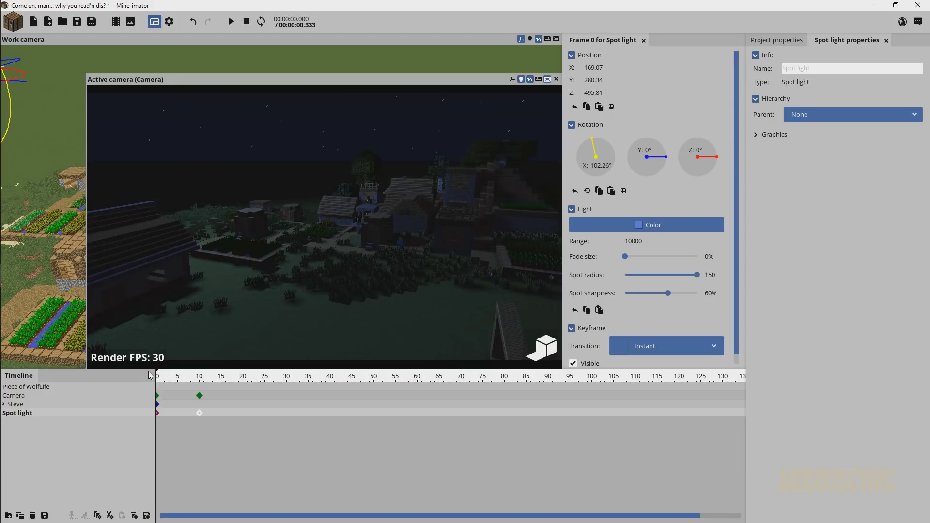
pyautogui.moveTo(176, 381); pyautogui.dragTo(203, 382)
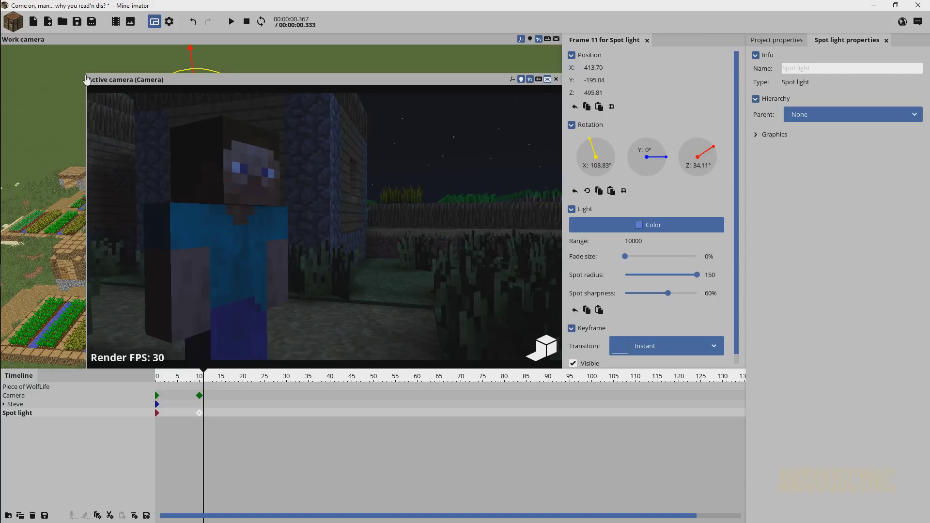
# Shrink the camera preview, focus the work view on Steve, and create a point light in the scene.
pyautogui.moveTo(106, 90); pyautogui.dragTo(377, 219)
pyautogui.moveTo(291, 194); pyautogui.dragTo(264, 204, button='right')
pyautogui.press('w')
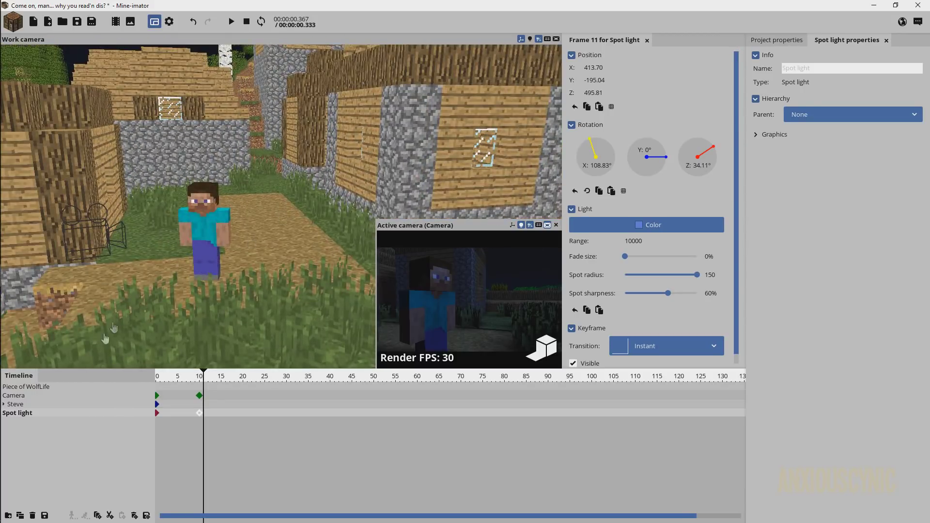
pyautogui.click(37, 404)
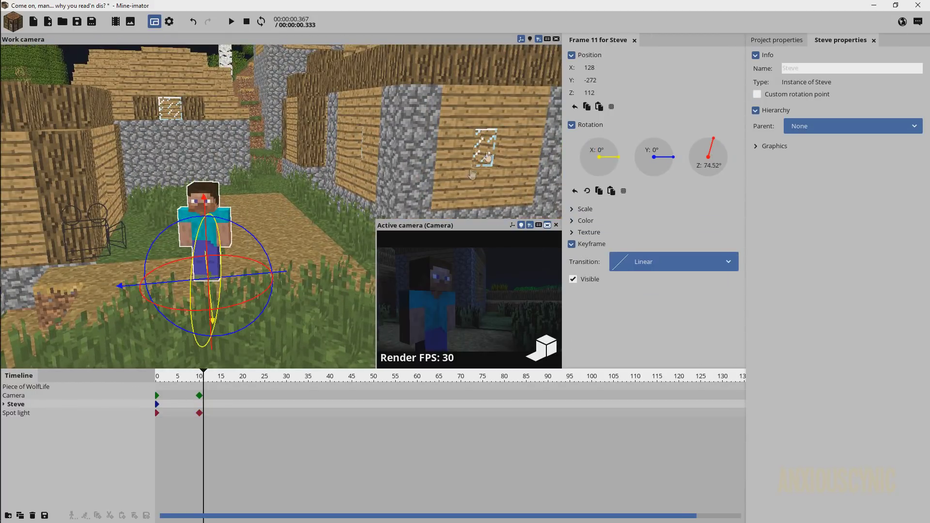
pyautogui.moveTo(432, 134); pyautogui.dragTo(449, 131, button='right')
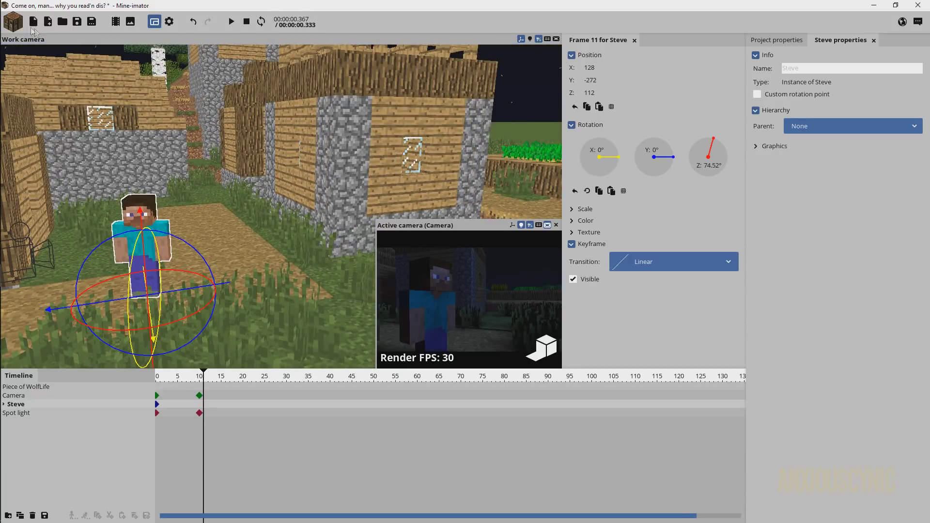
pyautogui.click(13, 27)
pyautogui.click(101, 91)
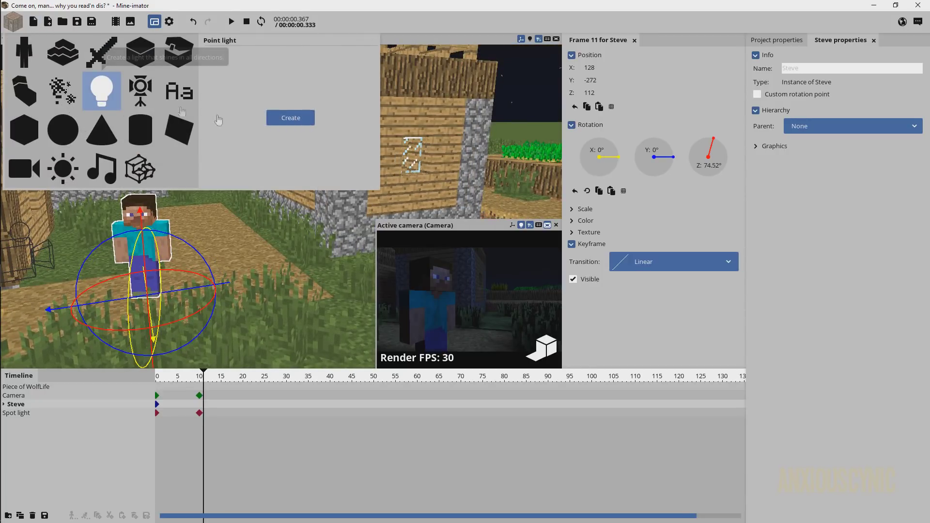
pyautogui.click(281, 117)
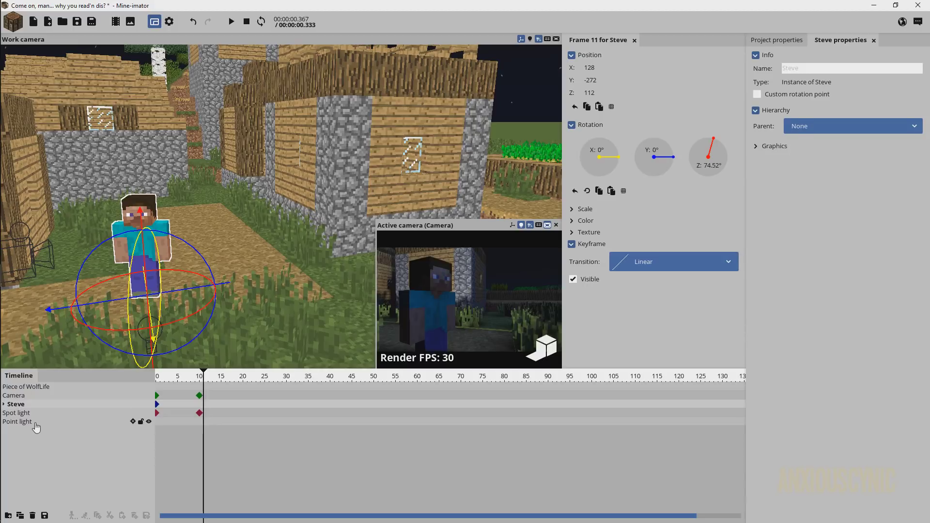
# Move the point light inside the house beside the window, at about X 75, Y -388, Z 147.
pyautogui.moveTo(169, 332); pyautogui.dragTo(329, 311)
pyautogui.moveTo(237, 261); pyautogui.dragTo(137, 253)
pyautogui.moveTo(261, 271); pyautogui.dragTo(274, 248)
pyautogui.moveTo(213, 225); pyautogui.dragTo(208, 139)
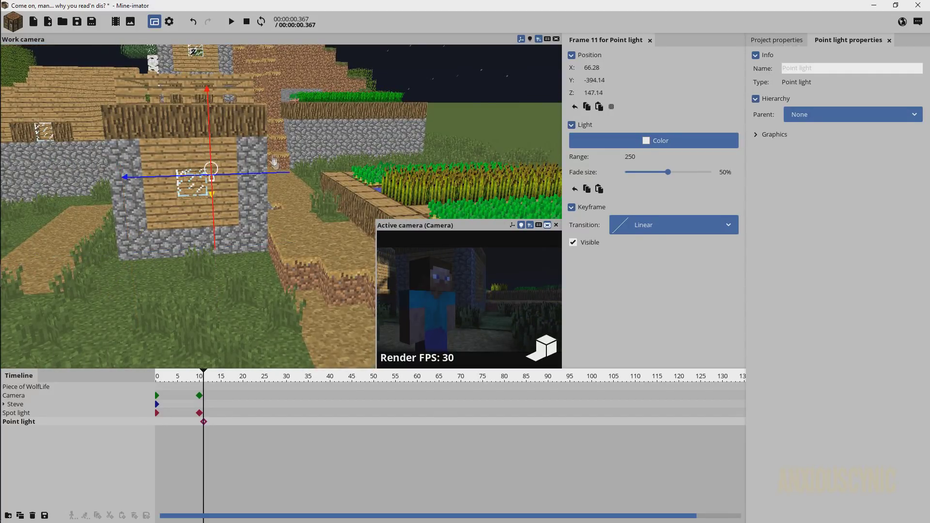
pyautogui.scroll(5, 272, 160)
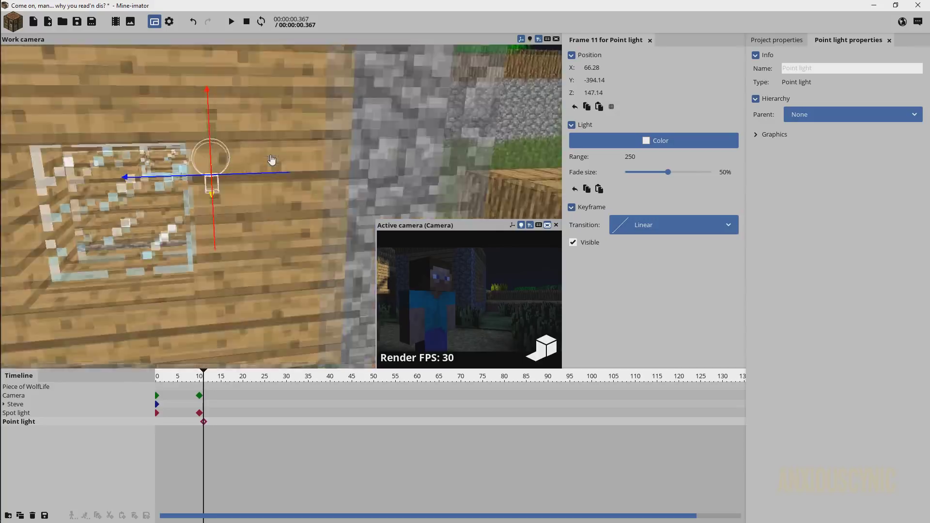
pyautogui.moveTo(272, 160); pyautogui.dragTo(264, 183, button='middle')
pyautogui.moveTo(145, 246); pyautogui.dragTo(303, 243)
pyautogui.moveTo(338, 155); pyautogui.dragTo(487, 170)
pyautogui.moveTo(268, 244); pyautogui.dragTo(381, 243)
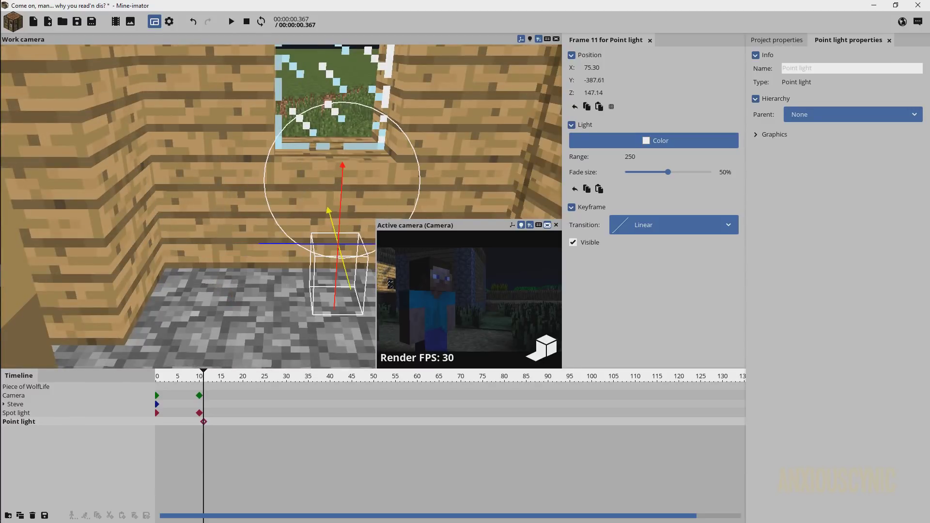
# Raise the point light toward the house's ceiling, to about Z 166.
pyautogui.moveTo(338, 192); pyautogui.dragTo(223, 225, button='middle')
pyautogui.moveTo(341, 216); pyautogui.dragTo(341, 184)
pyautogui.moveTo(341, 184); pyautogui.dragTo(94, 320, button='middle')
pyautogui.moveTo(178, 315); pyautogui.dragTo(190, 185)
pyautogui.moveTo(275, 209); pyautogui.dragTo(182, 258)
# Set the point light's color to muted orange 9E7F4F and save the project.
pyautogui.click(649, 140)
pyautogui.moveTo(682, 196); pyautogui.dragTo(681, 207)
pyautogui.moveTo(652, 127)
pyautogui.mouseDown()
pyautogui.moveTo(654, 112)
pyautogui.moveTo(623, 114)
pyautogui.moveTo(639, 177)
pyautogui.moveTo(638, 151)
pyautogui.moveTo(621, 164)
pyautogui.moveTo(625, 173)
pyautogui.moveTo(624, 162)
pyautogui.mouseUp()
pyautogui.click(635, 151)
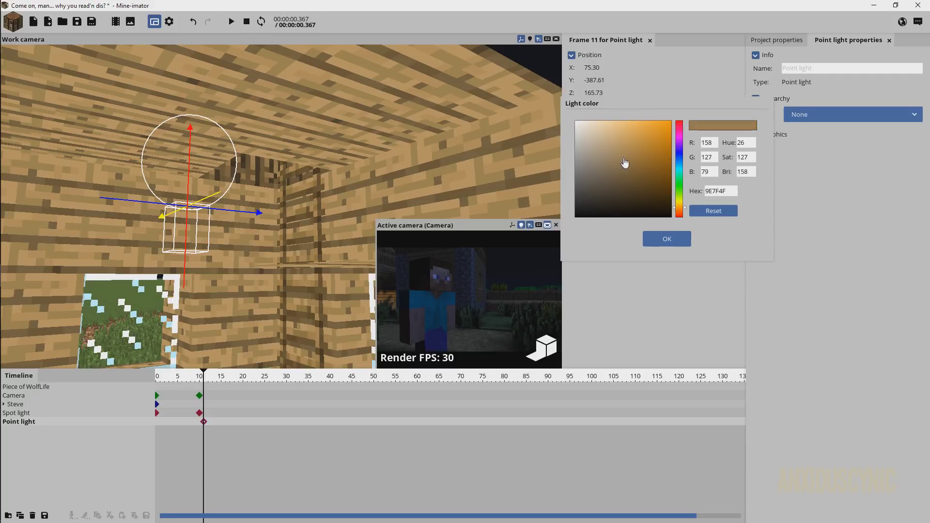
pyautogui.click(667, 239)
pyautogui.hotkey('ctrl', 's')
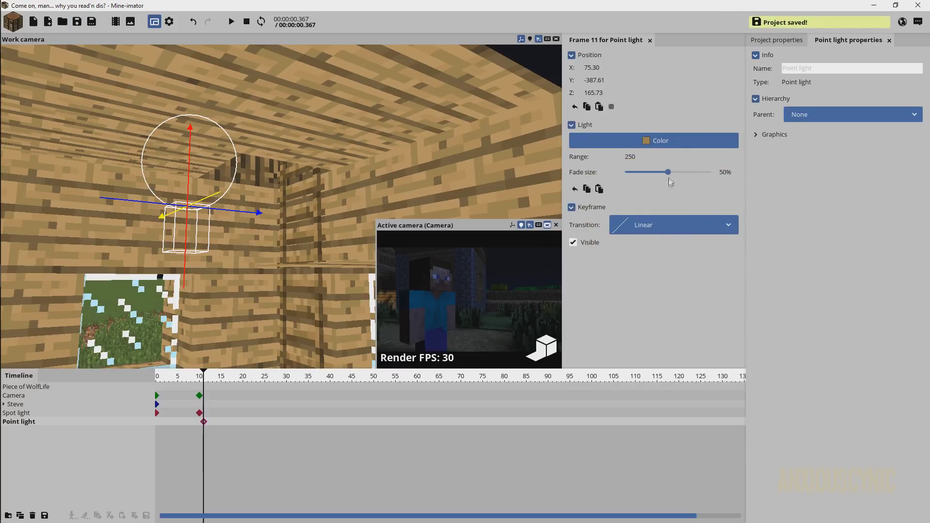
# Try a 100% fade size on the point light, then set it to 28% while checking the enlarged camera preview.
pyautogui.moveTo(667, 173); pyautogui.dragTo(710, 173)
pyautogui.moveTo(743, 176)
pyautogui.mouseDown()
pyautogui.moveTo(600, 172)
pyautogui.moveTo(734, 174)
pyautogui.mouseUp()
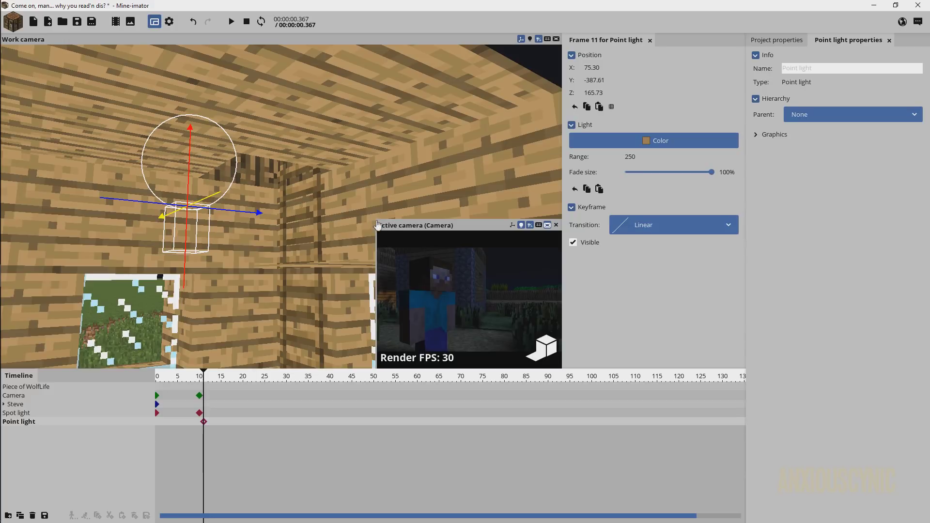
pyautogui.moveTo(370, 215); pyautogui.dragTo(100, 83)
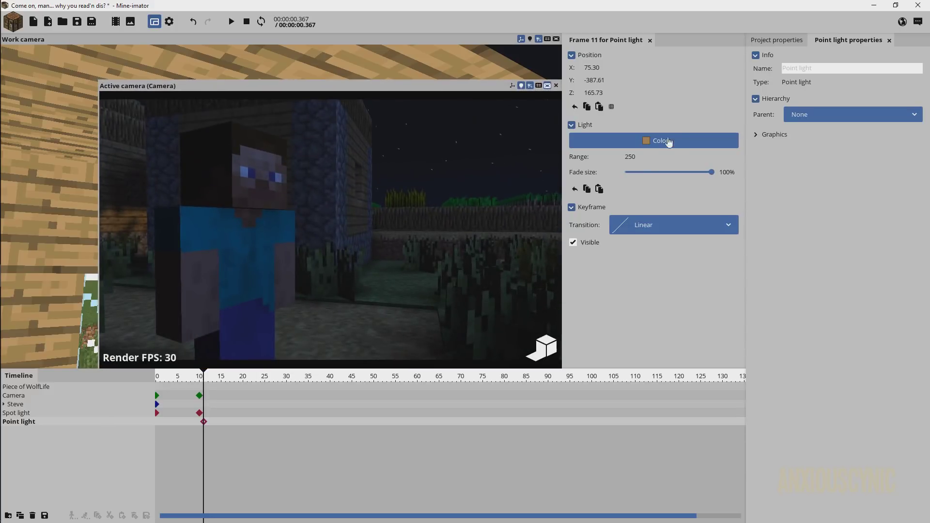
pyautogui.moveTo(658, 176)
pyautogui.mouseDown()
pyautogui.moveTo(629, 175)
pyautogui.moveTo(764, 175)
pyautogui.moveTo(648, 175)
pyautogui.mouseUp()
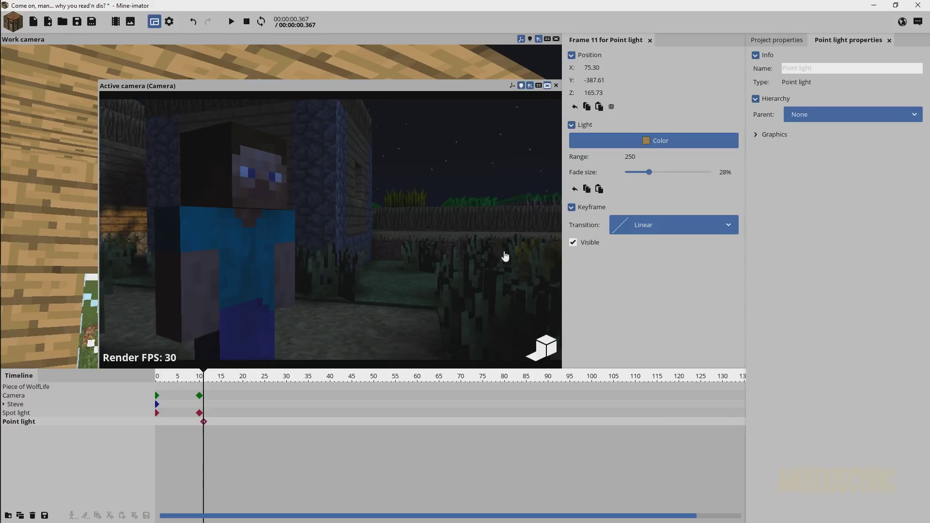
# Fly the frame 11 camera back to view the lit houses from about X 239, Y -472, Z 162, and shrink the preview.
pyautogui.moveTo(433, 241)
pyautogui.mouseDown(button='right')
pyautogui.moveTo(500, 249)
pyautogui.moveTo(433, 241)
pyautogui.mouseUp(button='right')
pyautogui.press('d')
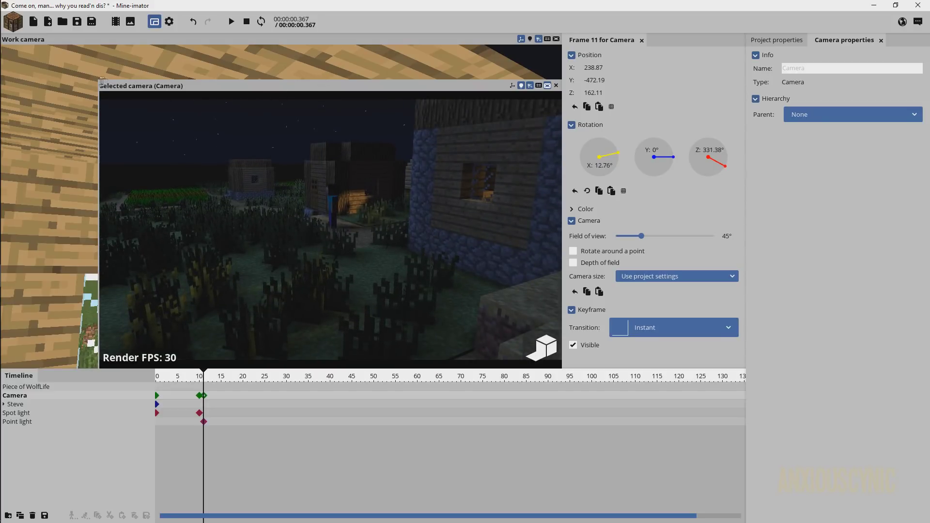
pyautogui.moveTo(96, 80); pyautogui.dragTo(258, 154)
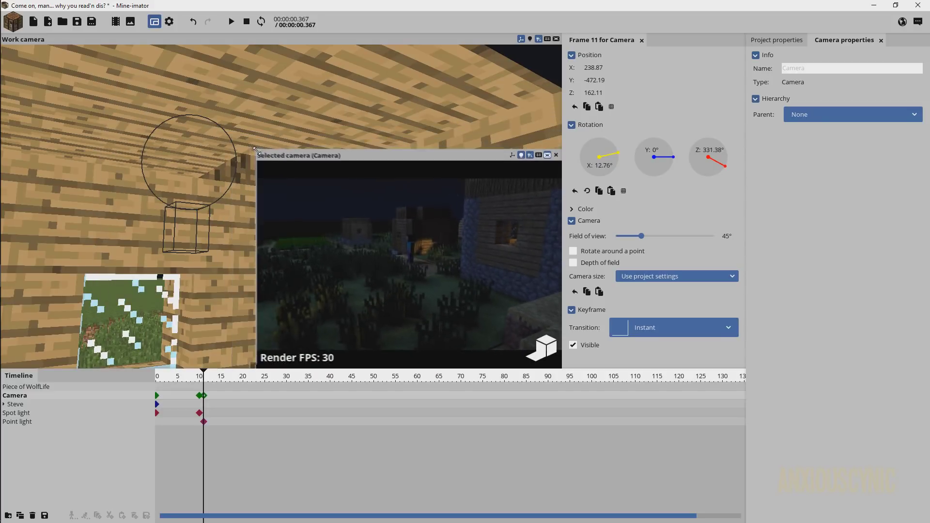
# Set the point light's range to 180.
pyautogui.click(192, 219)
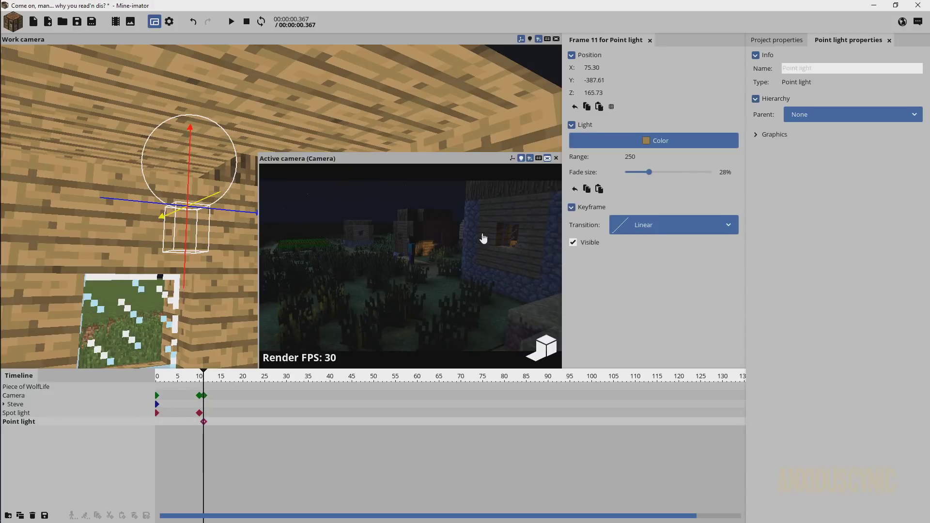
pyautogui.moveTo(715, 159); pyautogui.dragTo(614, 162)
pyautogui.rightClick(633, 156)
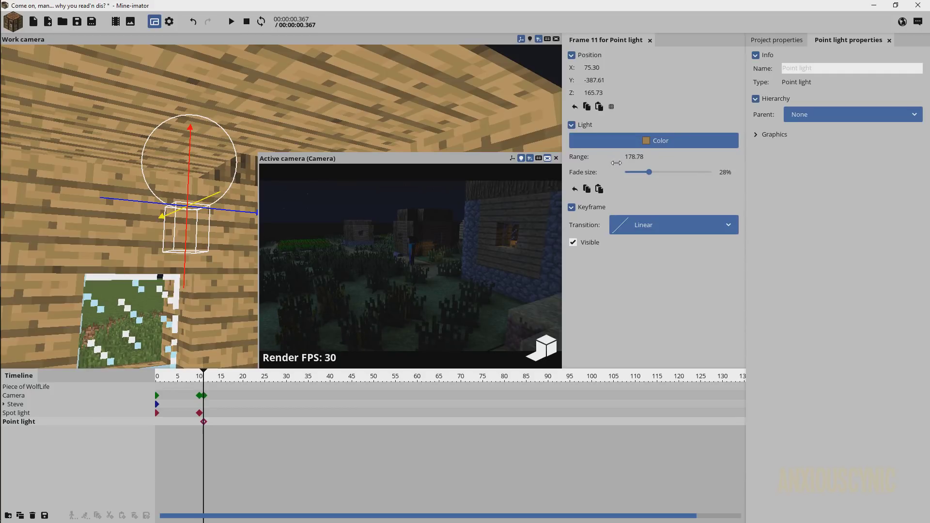
pyautogui.write('14')
pyautogui.write('80')
# Fly the frame 11 camera to a higher angle looking down on the lit house.
pyautogui.moveTo(424, 256); pyautogui.dragTo(502, 286, button='right')
pyautogui.press('d')
pyautogui.press('s')
# Raise the point light toward the roof of the house, past about Z 174.5, checking it from a more distant camera angle.
pyautogui.click(196, 220)
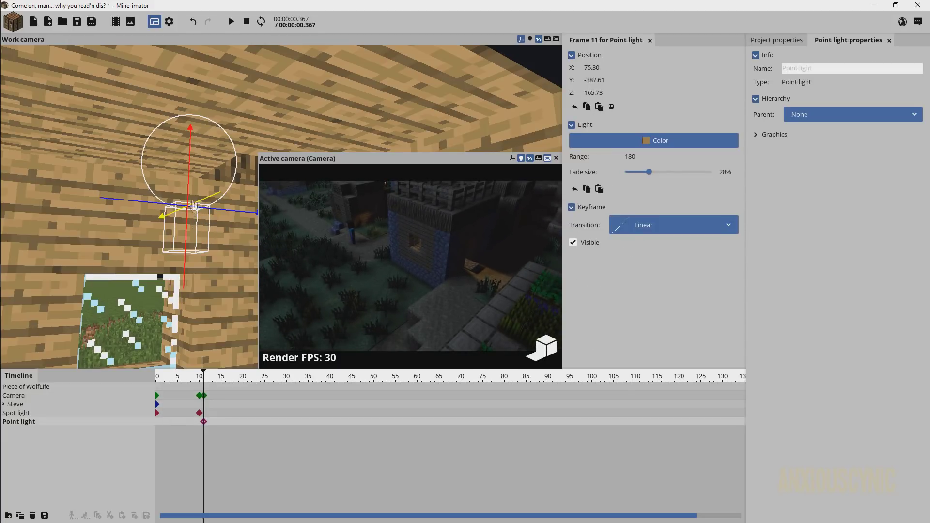
pyautogui.moveTo(193, 169); pyautogui.dragTo(220, 188)
pyautogui.moveTo(376, 277); pyautogui.dragTo(370, 262, button='right')
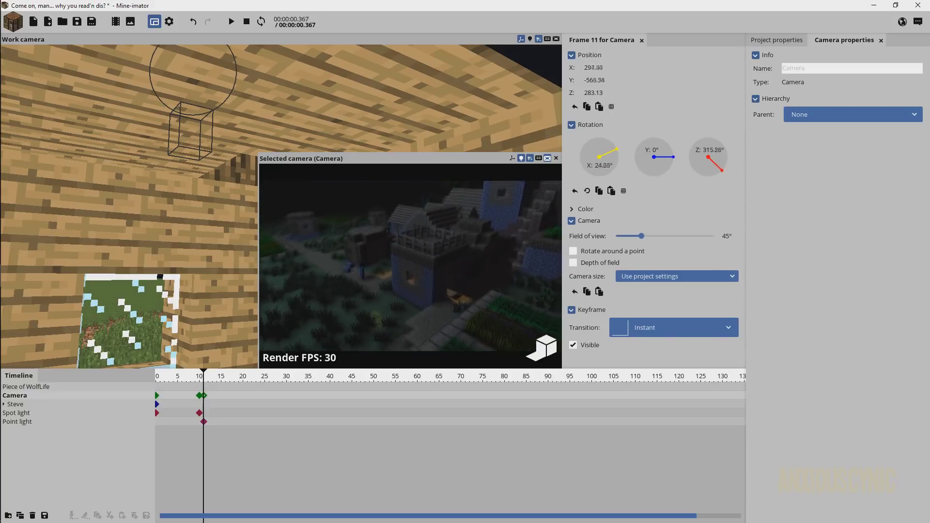
pyautogui.click(194, 161)
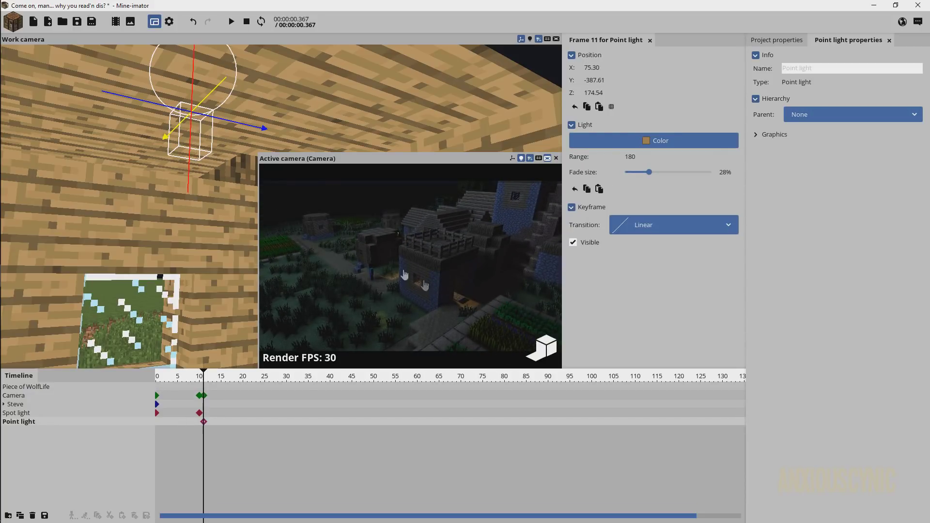
pyautogui.moveTo(187, 191); pyautogui.dragTo(196, 167)
# Fly the frame 11 camera in to face Steve from about X 185, Y -259, Z 138, and save the project.
pyautogui.moveTo(464, 287); pyautogui.dragTo(525, 298, button='right')
pyautogui.press('w')
pyautogui.moveTo(410, 265); pyautogui.dragTo(414, 270, button='right')
pyautogui.hotkey('ctrl', 's')
# Move Steve at frame 11 to about X 90, Y -294, near the light falling from the house.
pyautogui.moveTo(145, 233); pyautogui.dragTo(146, 232, button='right')
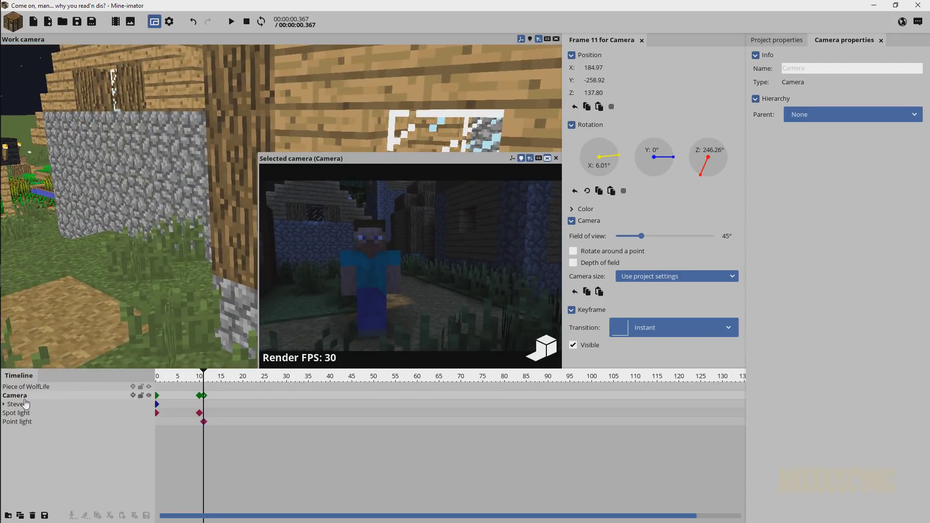
pyautogui.click(25, 404)
pyautogui.moveTo(103, 186); pyautogui.dragTo(172, 199, button='right')
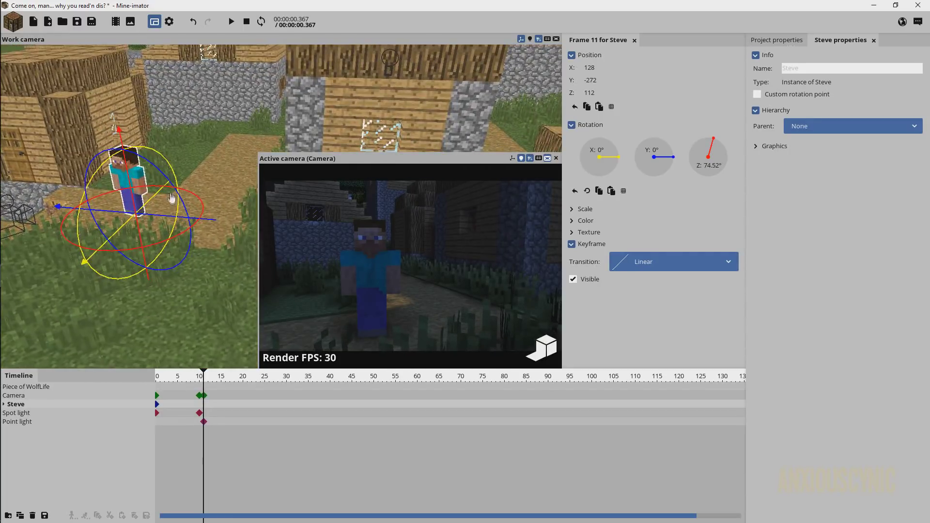
pyautogui.moveTo(149, 203); pyautogui.dragTo(201, 199)
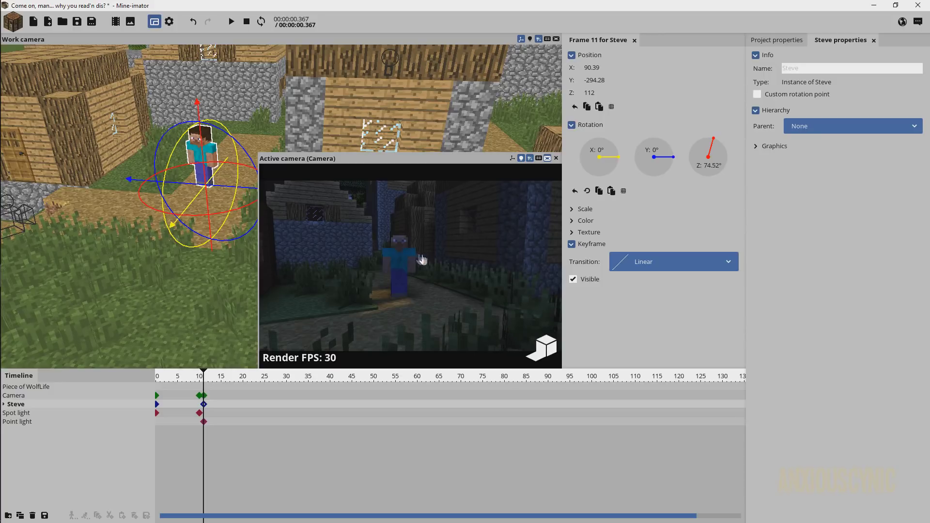
# Fly the frame 11 camera closer to Steve, to about X 155, Y -316, Z 135, rotated about 274° on Z.
pyautogui.press('w')
pyautogui.moveTo(442, 262); pyautogui.dragTo(437, 262, button='right')
pyautogui.press('d')
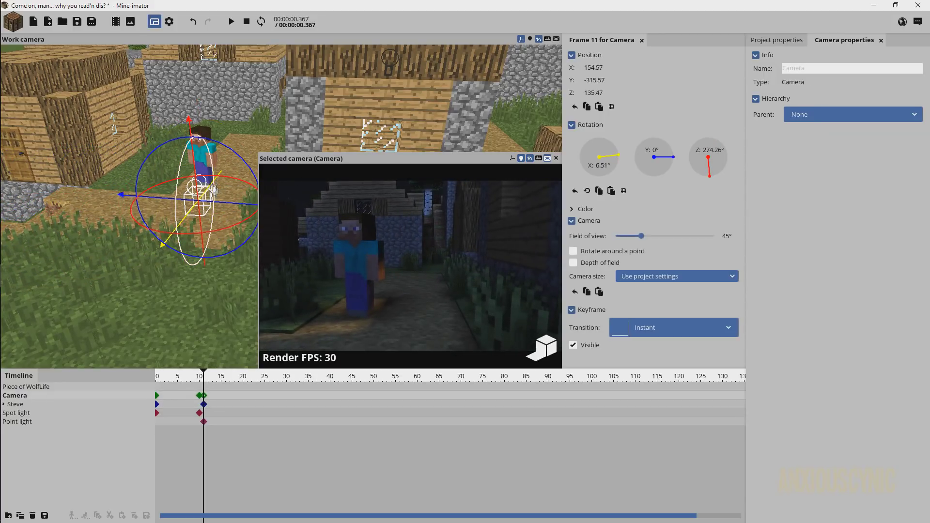
# Shift Steve slightly farther along the path at frame 11 and reselect the camera.
pyautogui.click(141, 404)
pyautogui.moveTo(221, 192)
pyautogui.mouseDown()
pyautogui.moveTo(272, 195)
pyautogui.moveTo(217, 198)
pyautogui.moveTo(231, 202)
pyautogui.mouseUp()
pyautogui.click(198, 199)
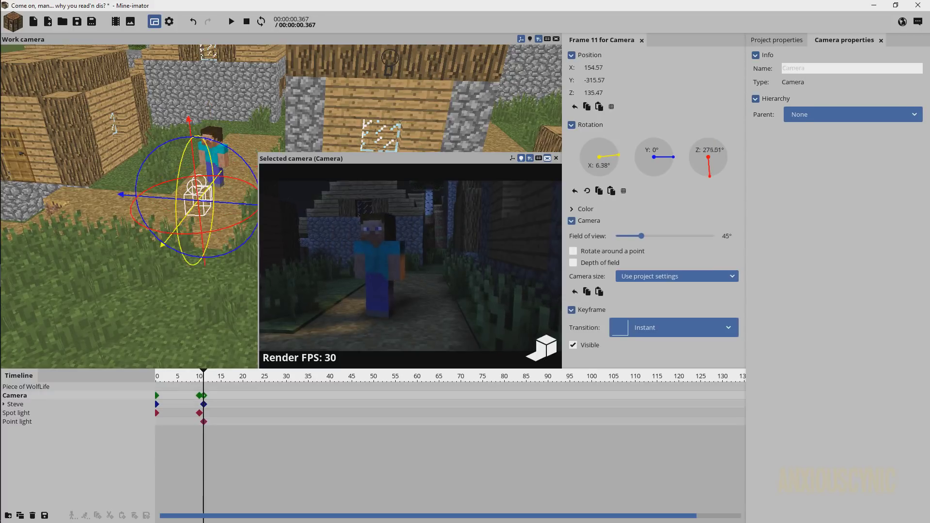
# Try rotating Steve's head at frame 11, and reset its rotation to 0°.
pyautogui.click(211, 137)
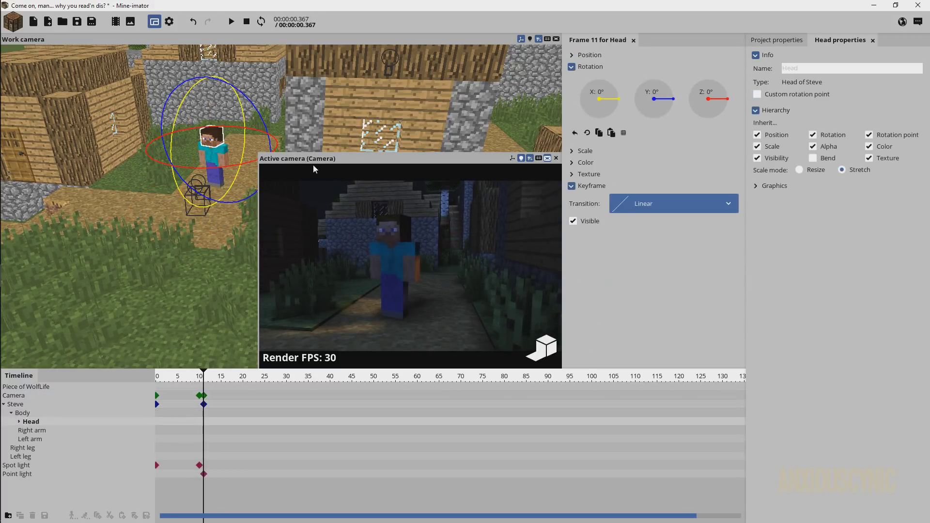
pyautogui.moveTo(262, 121); pyautogui.dragTo(283, 131)
pyautogui.rightClick(671, 93)
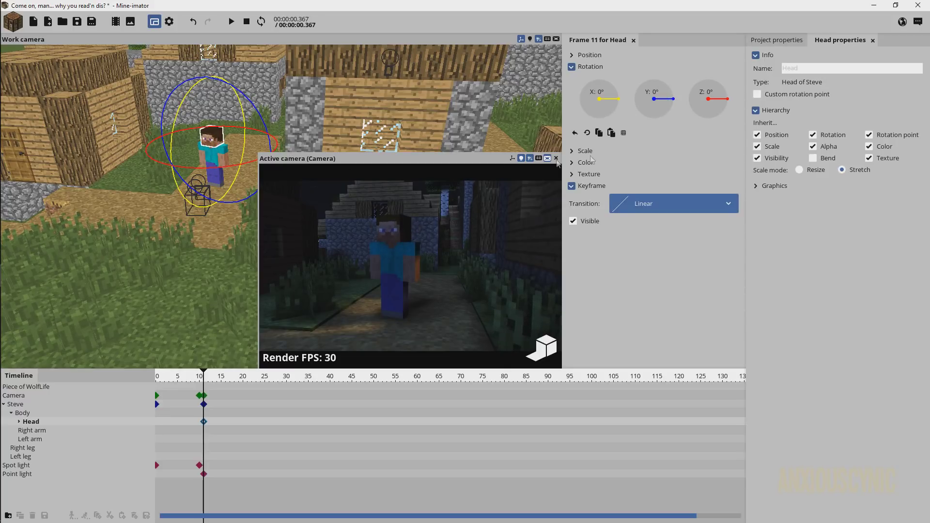
# Pull the frame 11 camera back to overlook the village from about X 603, Y -497, Z 264, rotated about 295° on Z.
pyautogui.moveTo(437, 253)
pyautogui.mouseDown(button='right')
pyautogui.moveTo(496, 252)
pyautogui.moveTo(308, 256)
pyautogui.moveTo(433, 252)
pyautogui.mouseUp(button='right')
pyautogui.press('a')
pyautogui.press('s')
pyautogui.press('d')
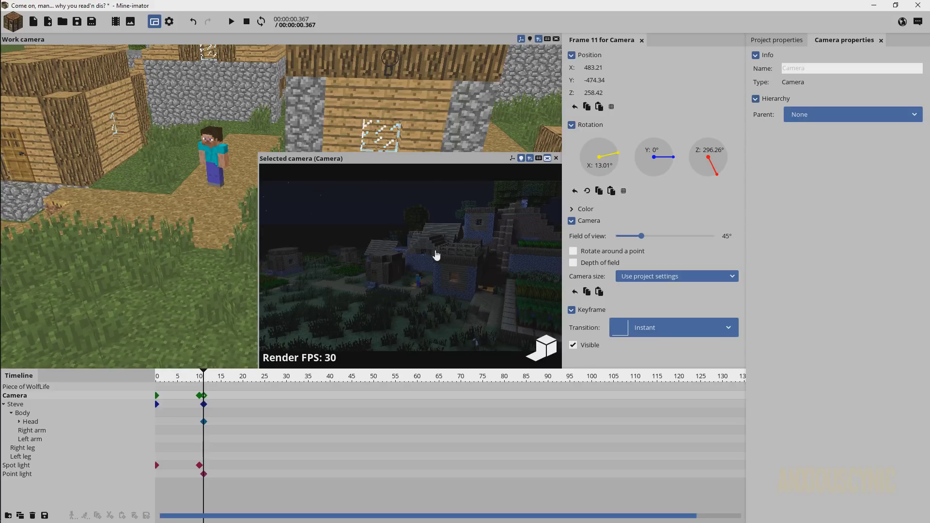
pyautogui.moveTo(463, 262); pyautogui.dragTo(464, 262, button='right')
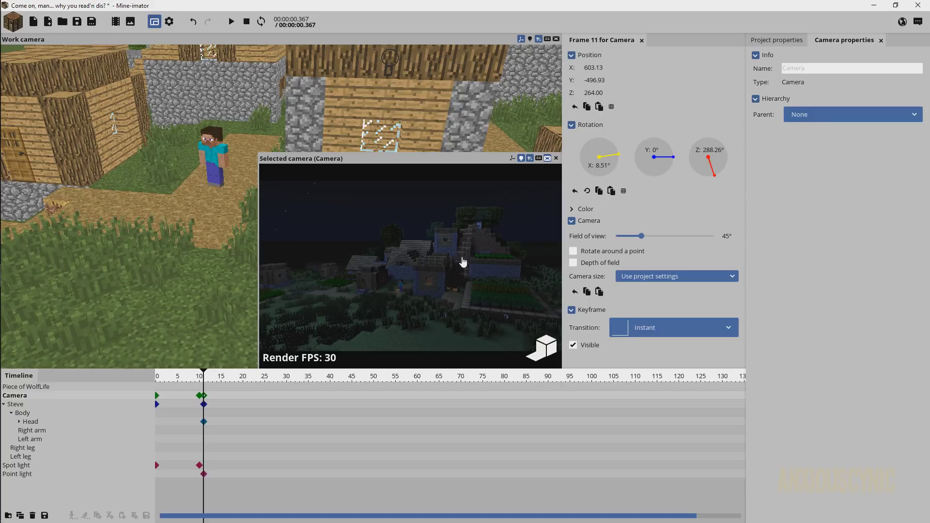
pyautogui.moveTo(462, 264); pyautogui.dragTo(435, 284)
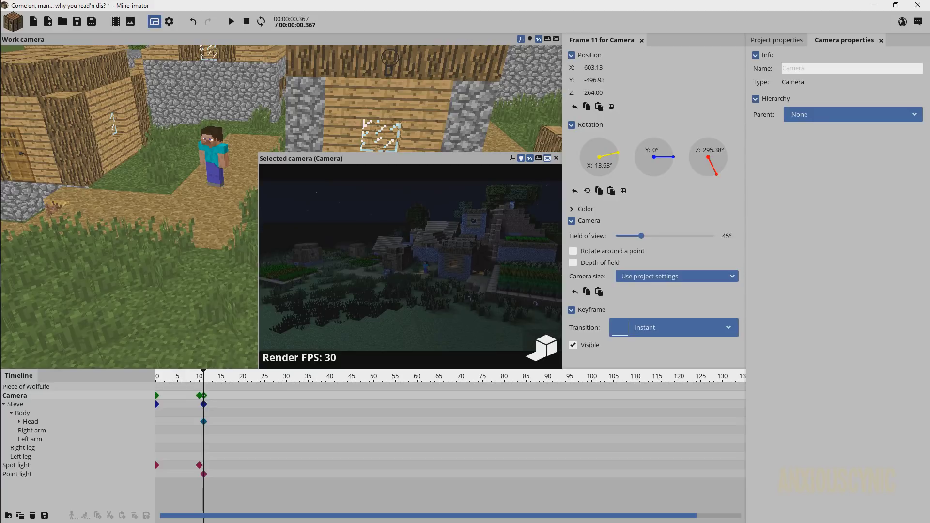
# Reframe the frame 11 camera on the village from about X 545, Y -435, Z 233, rotated about 291° on Z.
pyautogui.press('a')
pyautogui.press('w')
pyautogui.moveTo(459, 254); pyautogui.dragTo(459, 254, button='right')
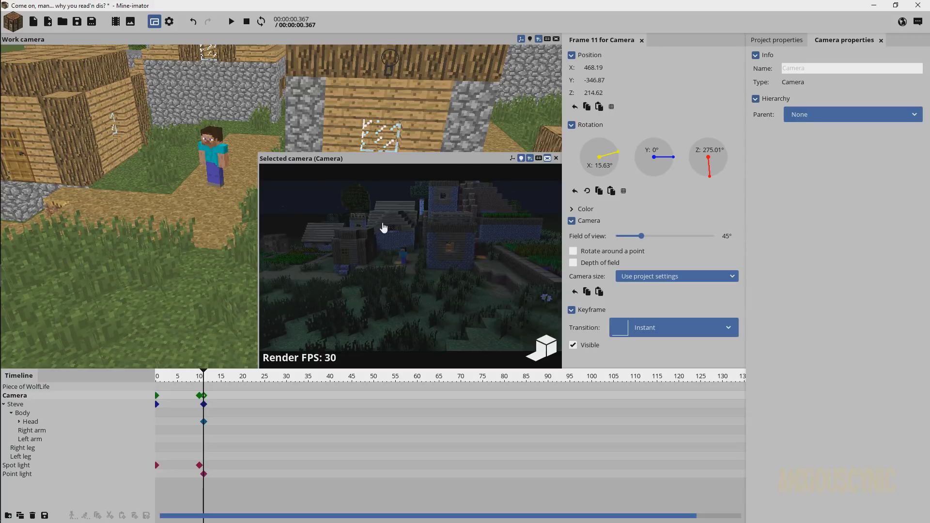
pyautogui.moveTo(442, 230); pyautogui.dragTo(442, 230, button='right')
pyautogui.press('s')
pyautogui.press('d')
pyautogui.press('w')
pyautogui.press('s')
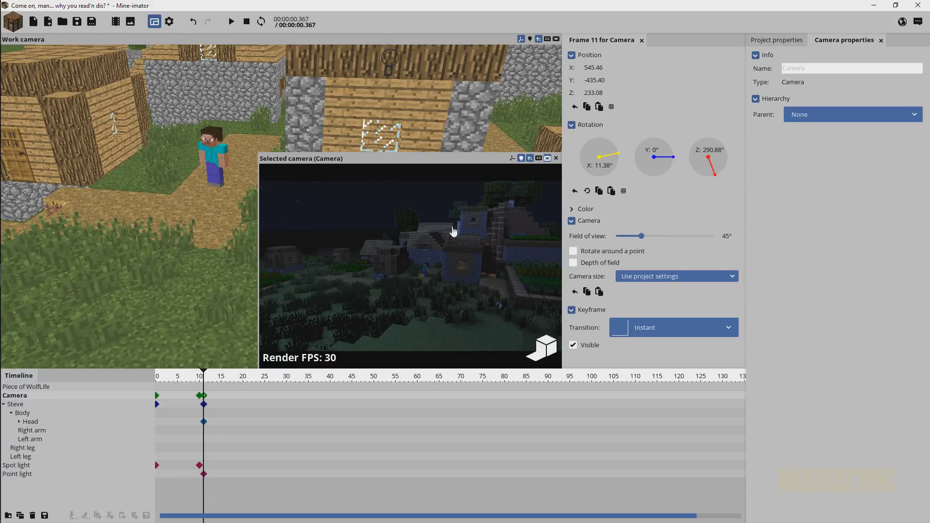
# Review the project's background settings and collapse the background section.
pyautogui.click(773, 42)
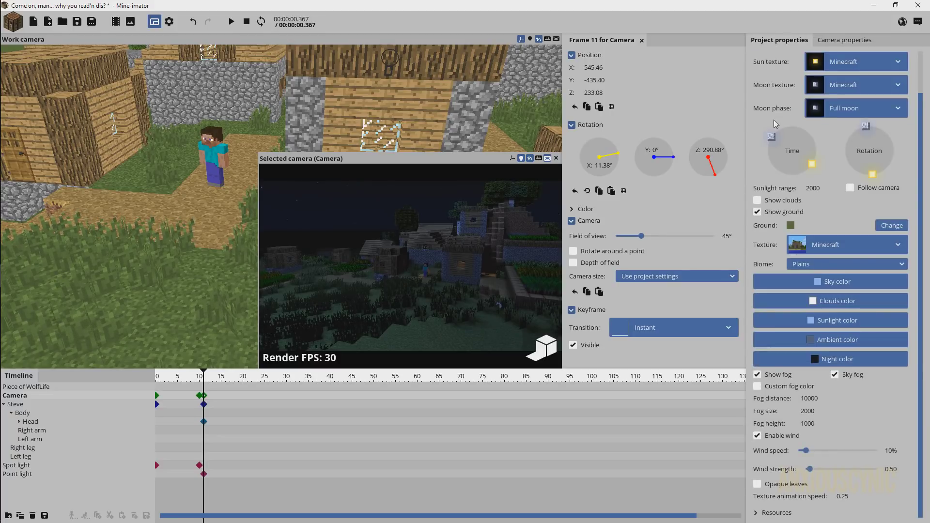
pyautogui.moveTo(917, 127); pyautogui.dragTo(867, 82)
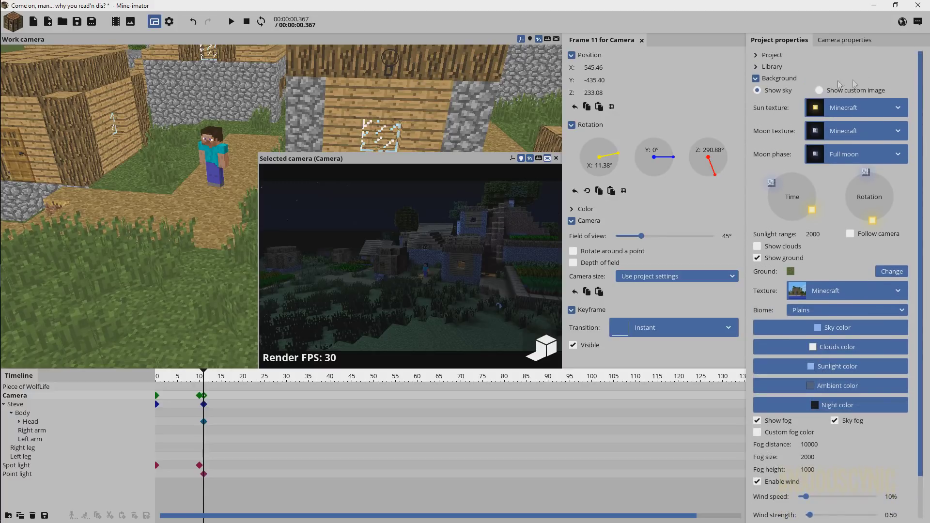
pyautogui.click(778, 79)
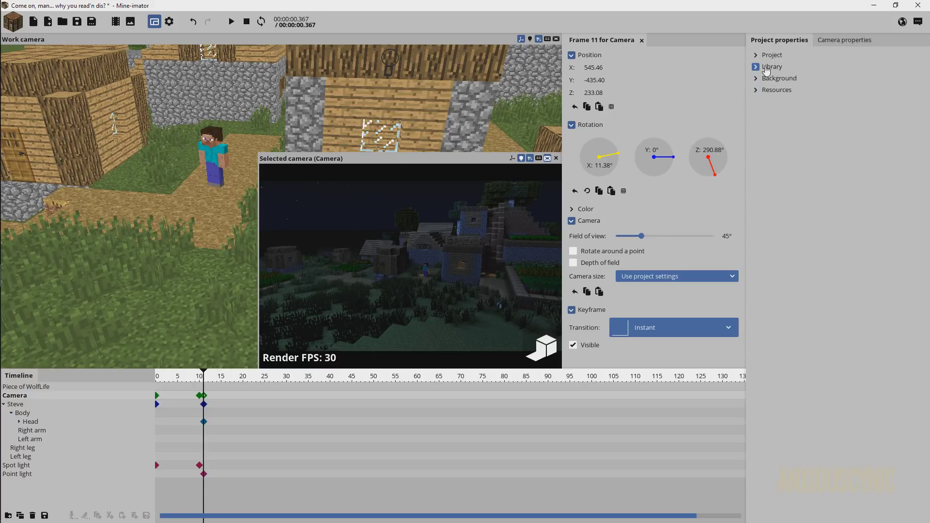
pyautogui.click(766, 68)
pyautogui.click(764, 68)
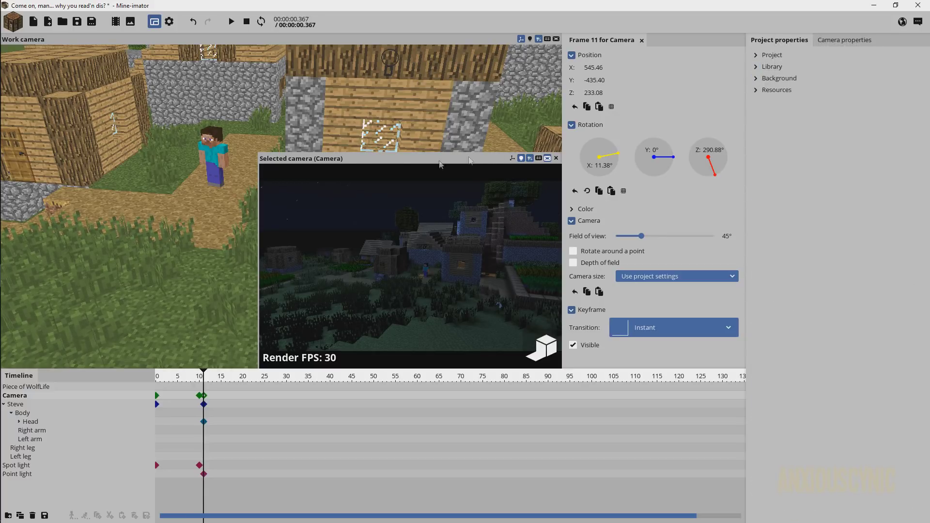
# Shrink the selected camera preview and turn the work camera to face Steve and the house beside him.
pyautogui.moveTo(320, 152); pyautogui.dragTo(289, 226)
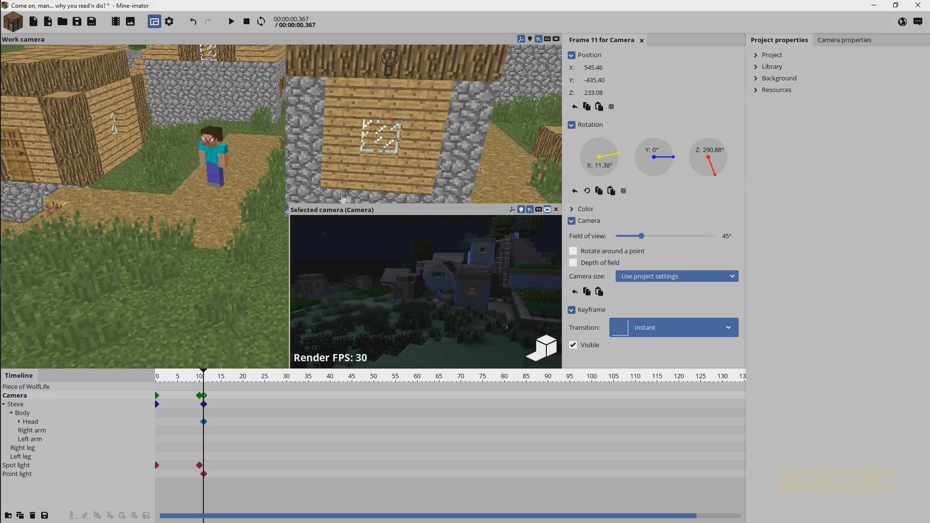
pyautogui.moveTo(411, 163); pyautogui.dragTo(353, 148, button='right')
pyautogui.moveTo(411, 164); pyautogui.dragTo(411, 164, button='right')
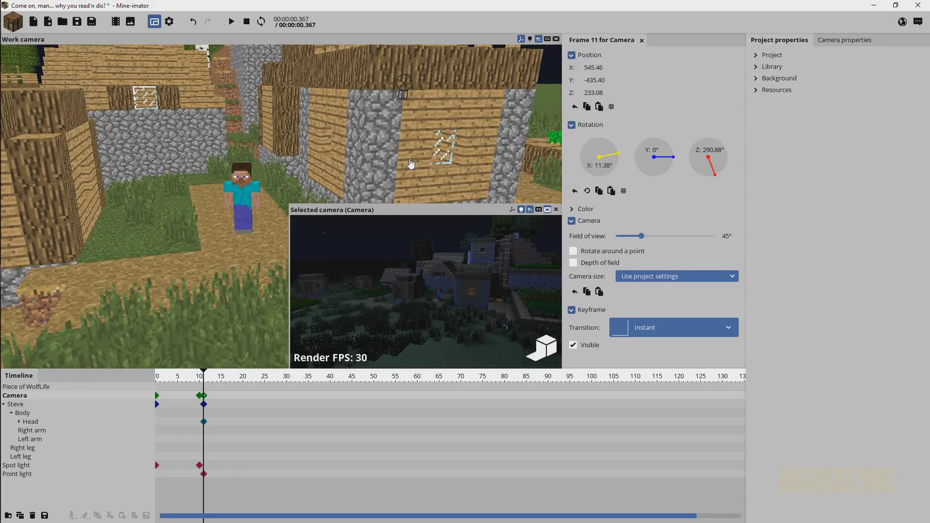